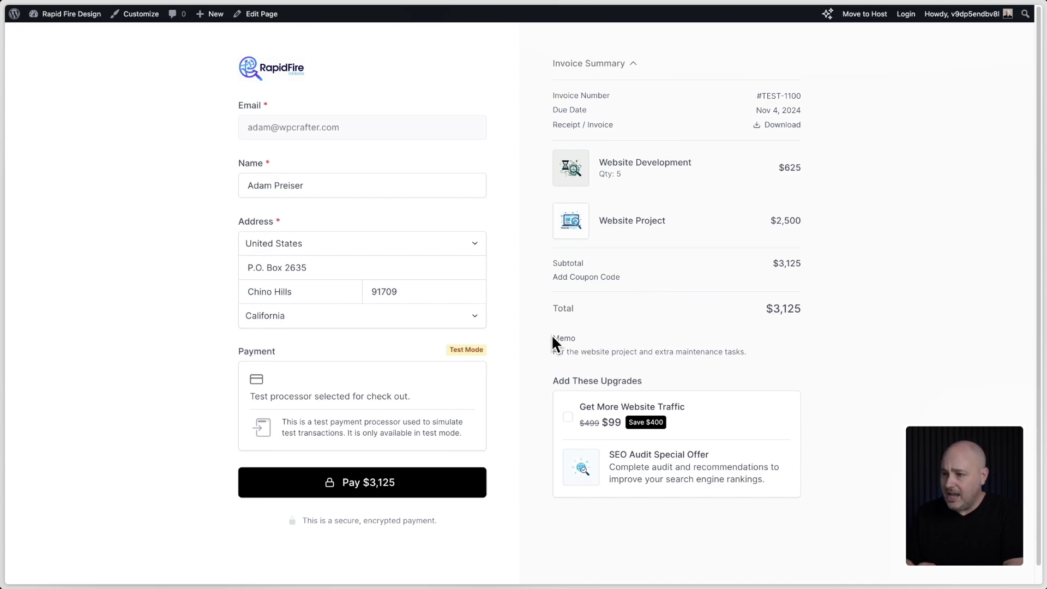
left_click_drag(552, 337, 758, 361)
left_click(760, 359)
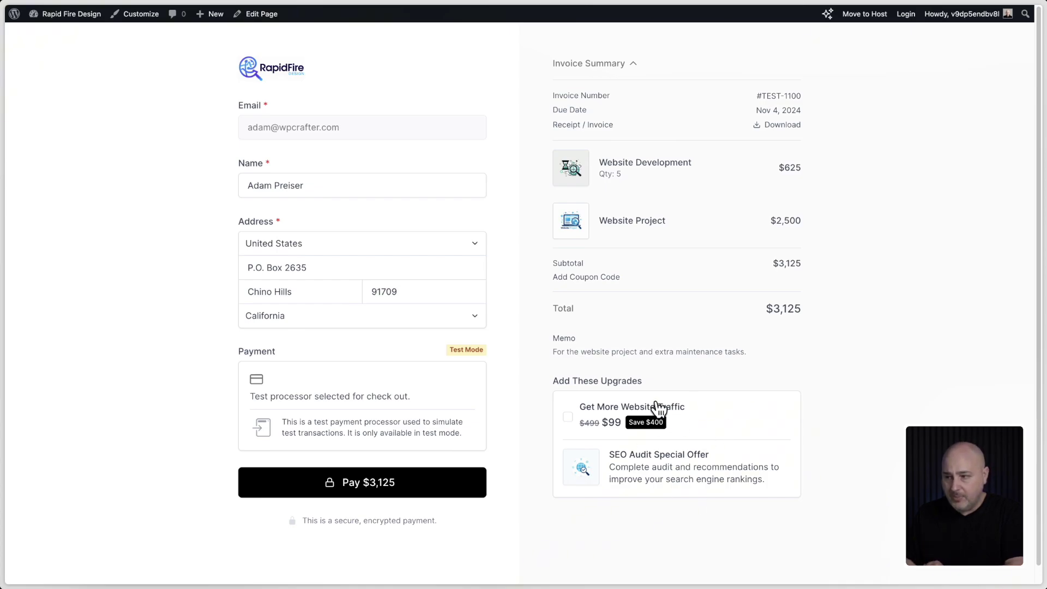
left_click(628, 376)
left_click_drag(761, 350, 553, 335)
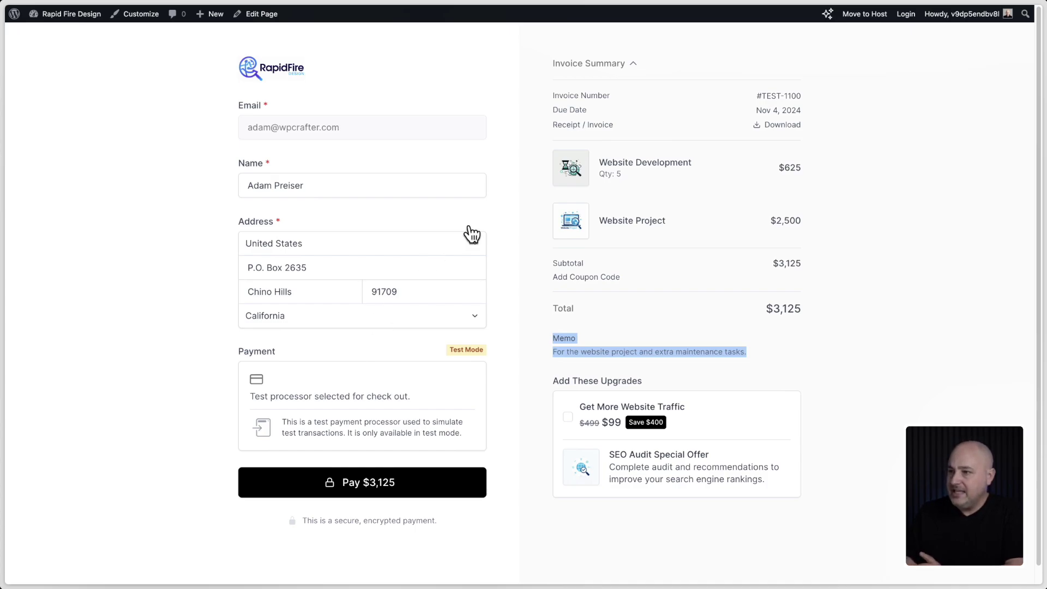
Step: Open the #TEST-1100 invoice download and review its memo, line items and payment note
left_click(782, 127)
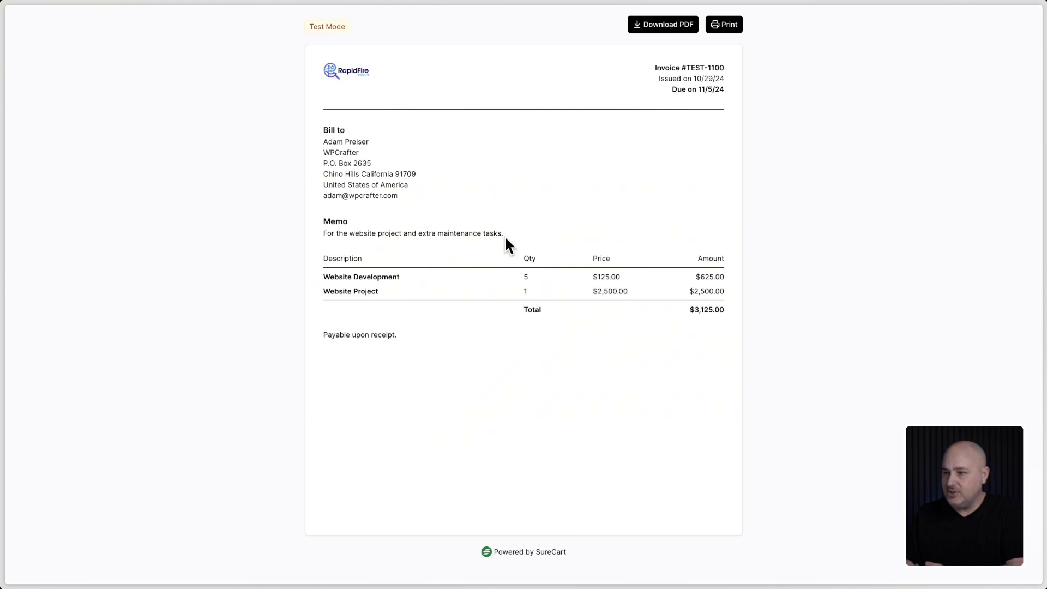
left_click_drag(505, 234, 335, 215)
left_click_drag(322, 273, 721, 299)
left_click_drag(417, 337, 323, 335)
left_click(433, 342)
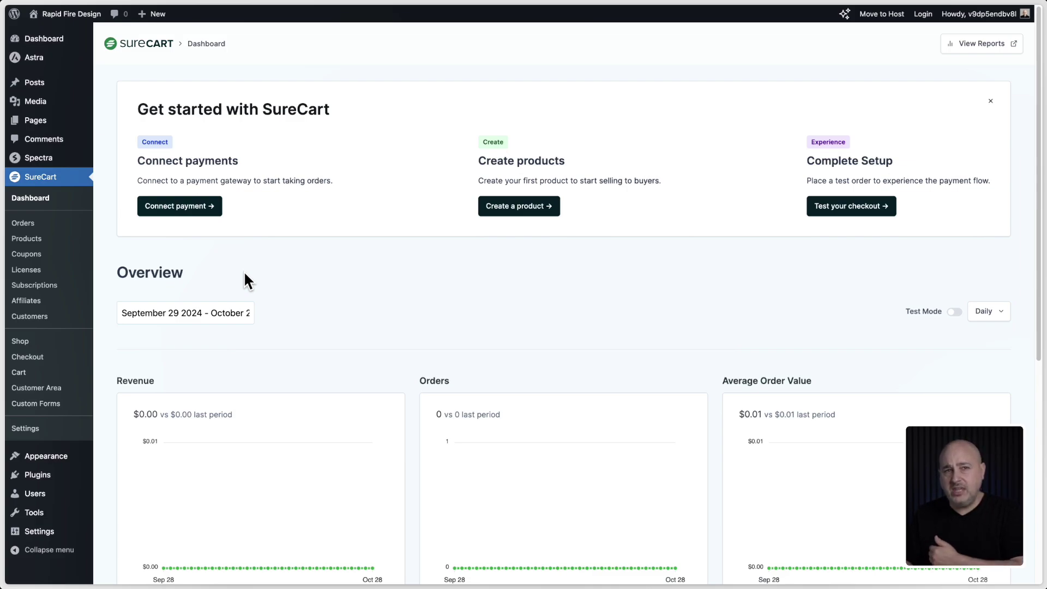
Step: Open the Products list and scroll to the draft Website products at the bottom
left_click(50, 239)
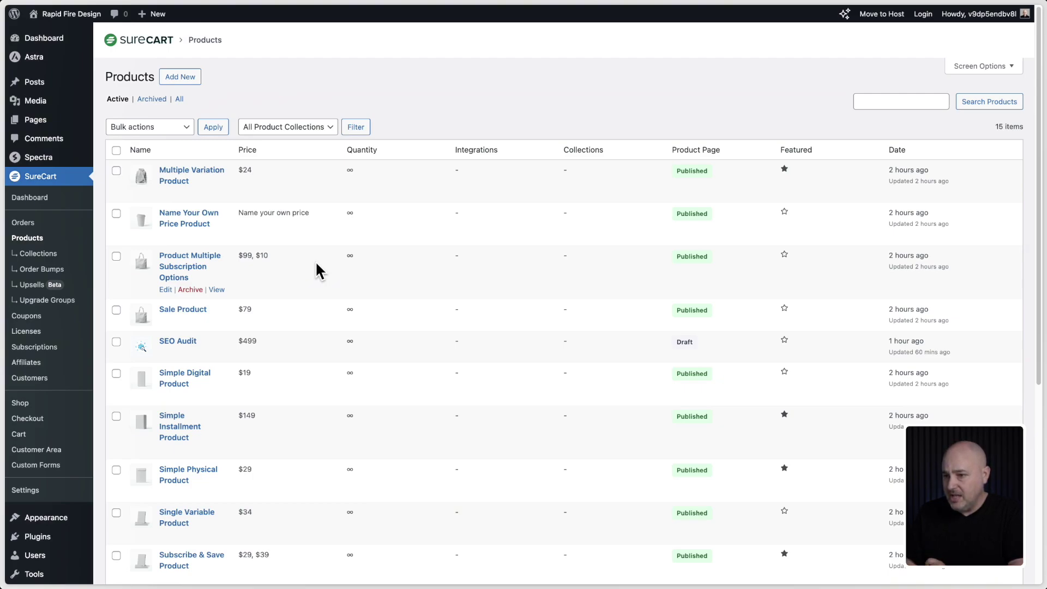
scroll(316, 264, "down", 5)
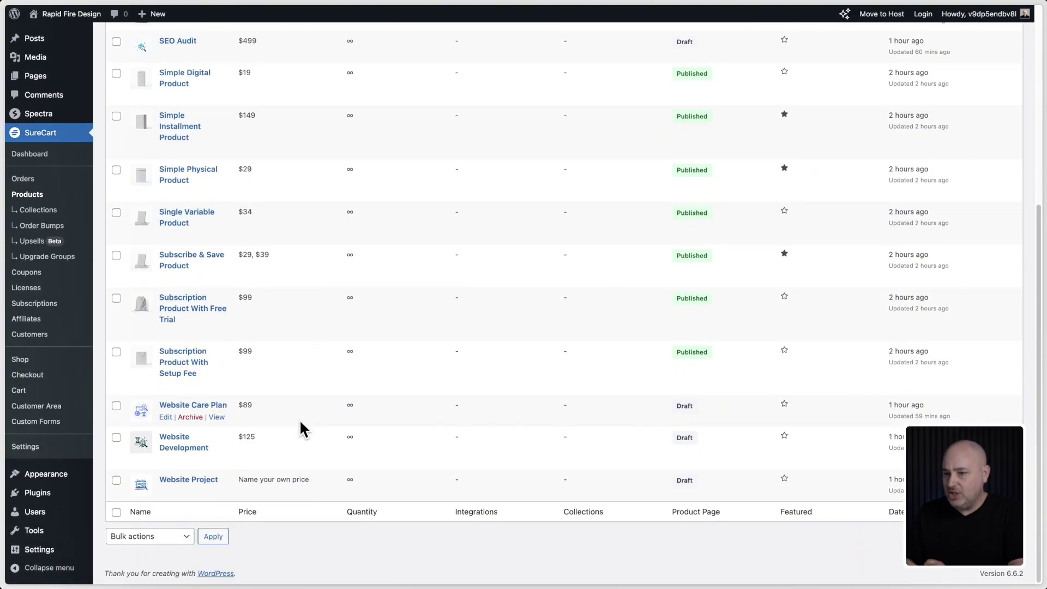
left_click(199, 479)
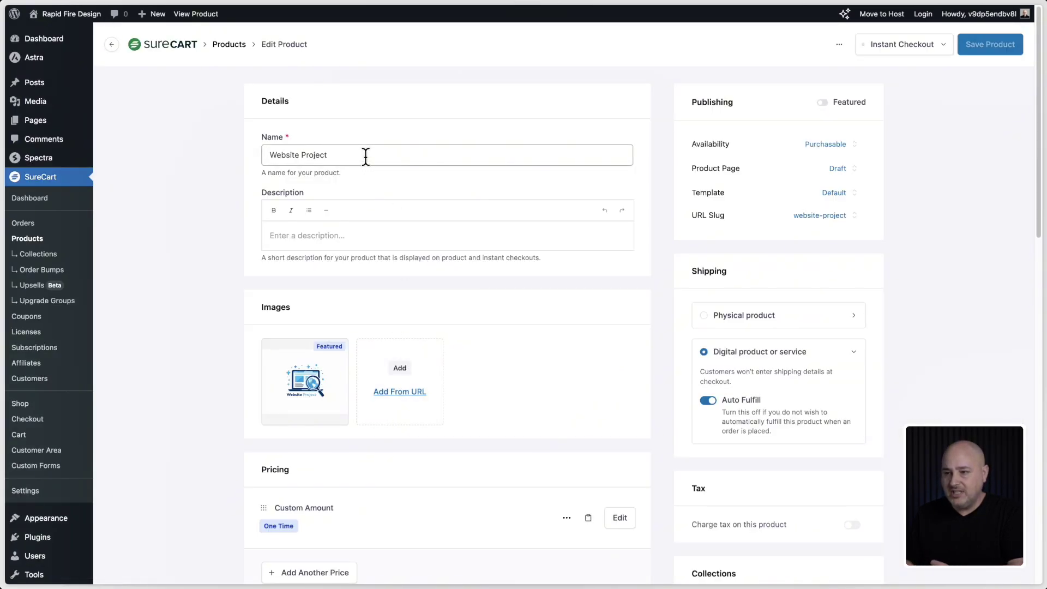
mouse_move(323, 376)
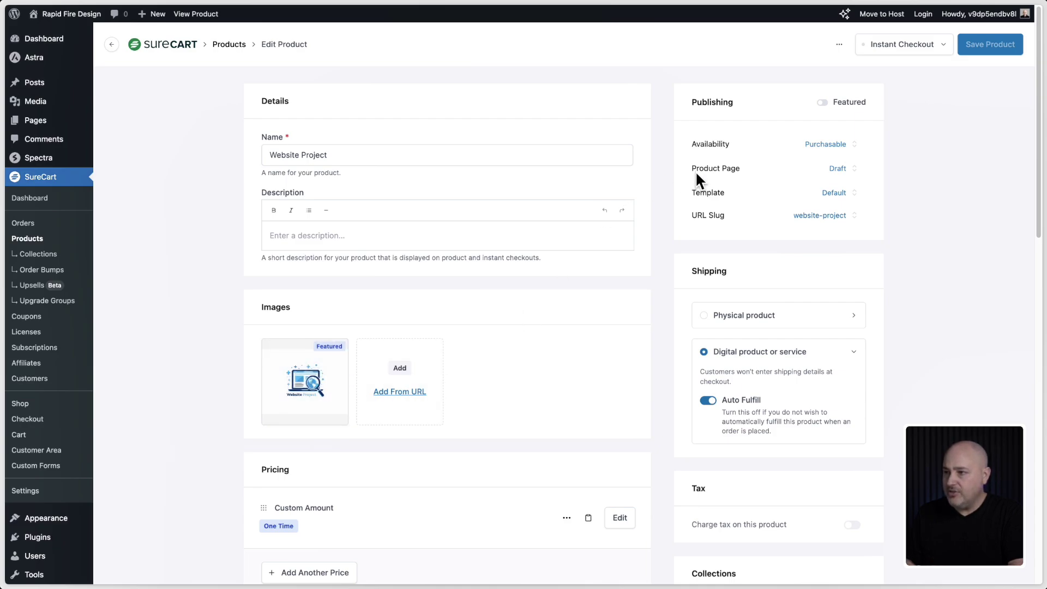
left_click_drag(691, 168, 740, 168)
left_click(849, 174)
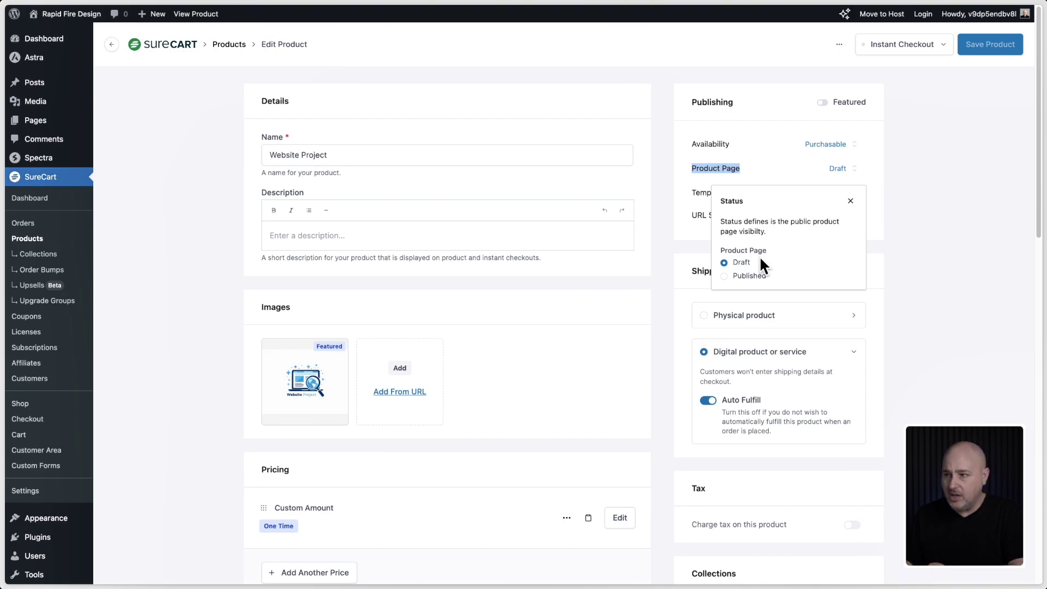
left_click(921, 188)
scroll(227, 254, "down", 3)
scroll(226, 265, "down", 5)
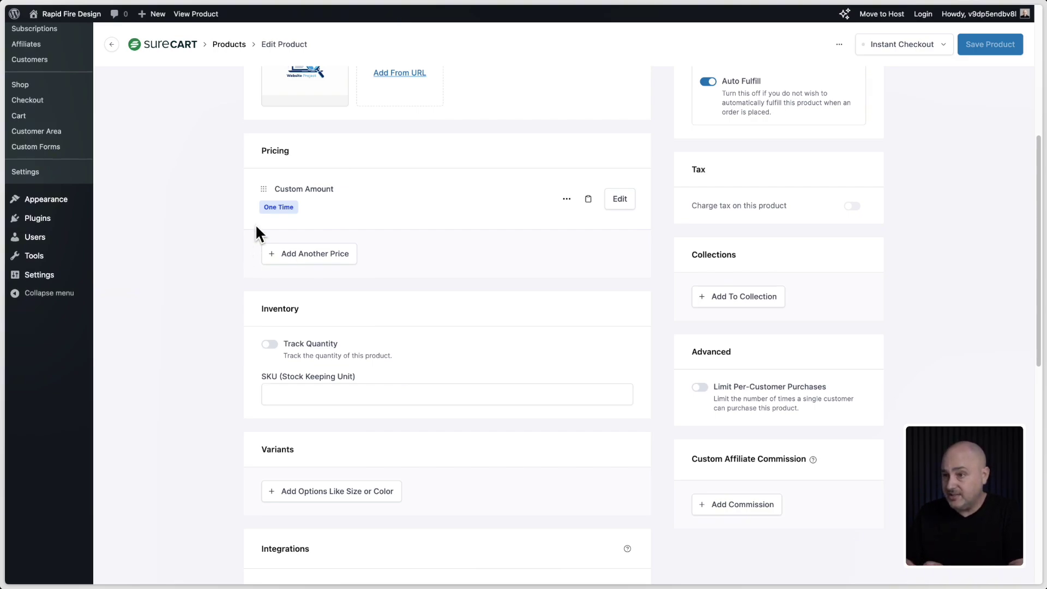
left_click(618, 199)
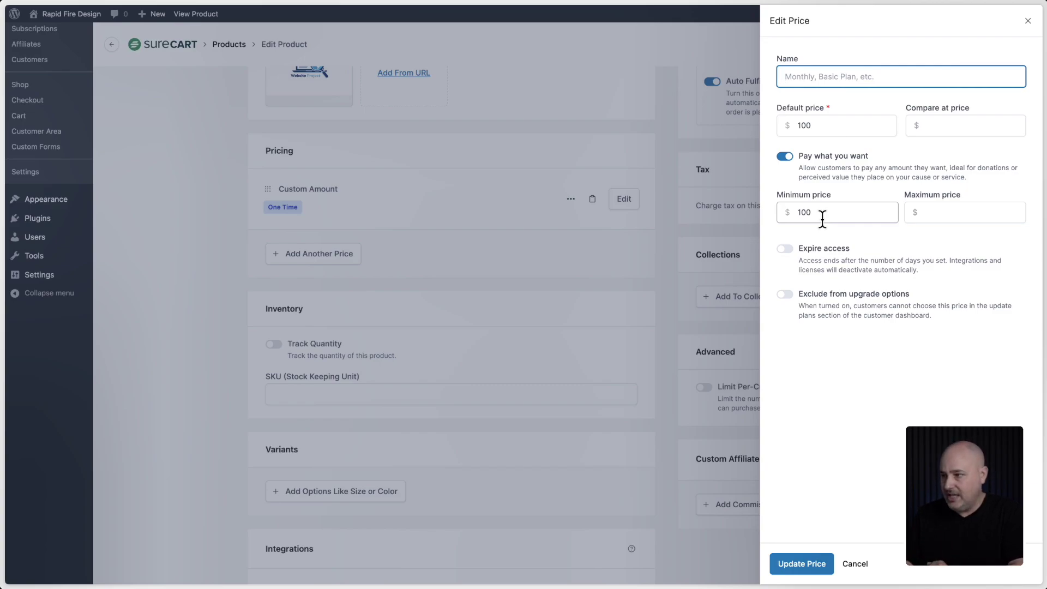
left_click(622, 240)
scroll(492, 255, "up", 5)
scroll(492, 255, "up", 1)
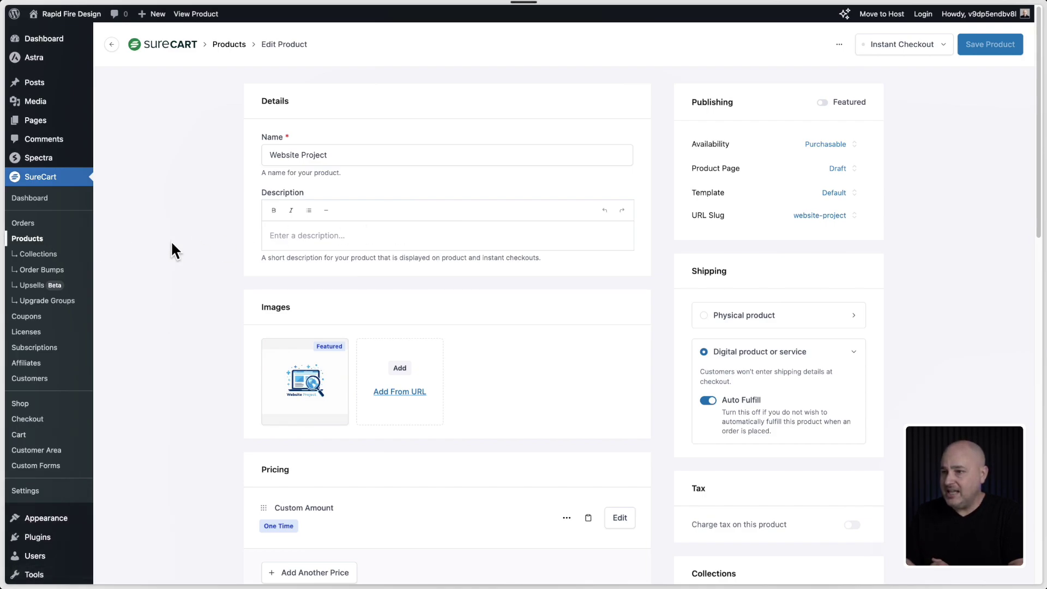
scroll(211, 262, "down", 6)
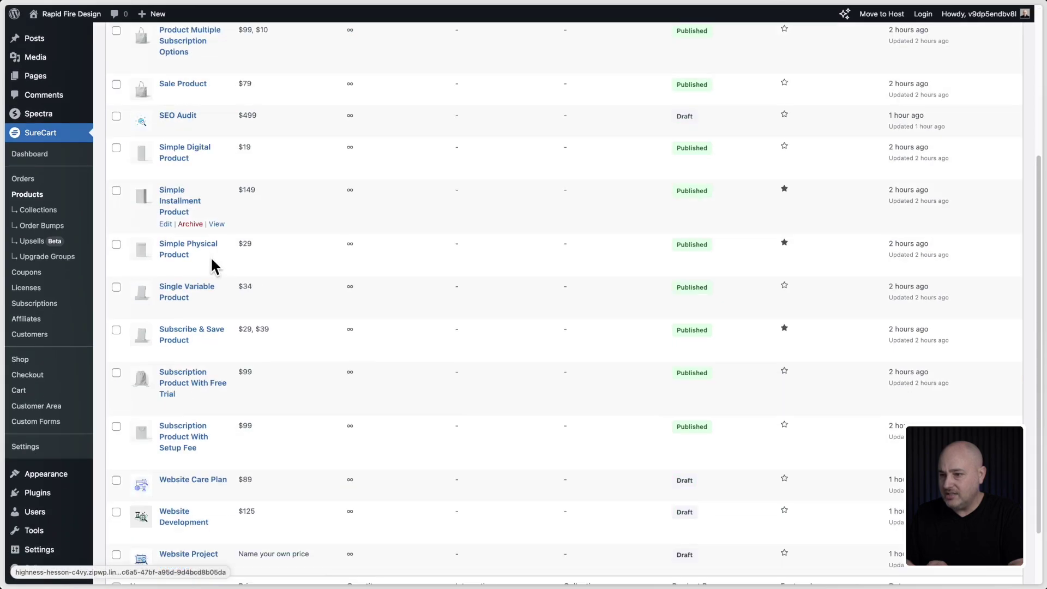
left_click(180, 441)
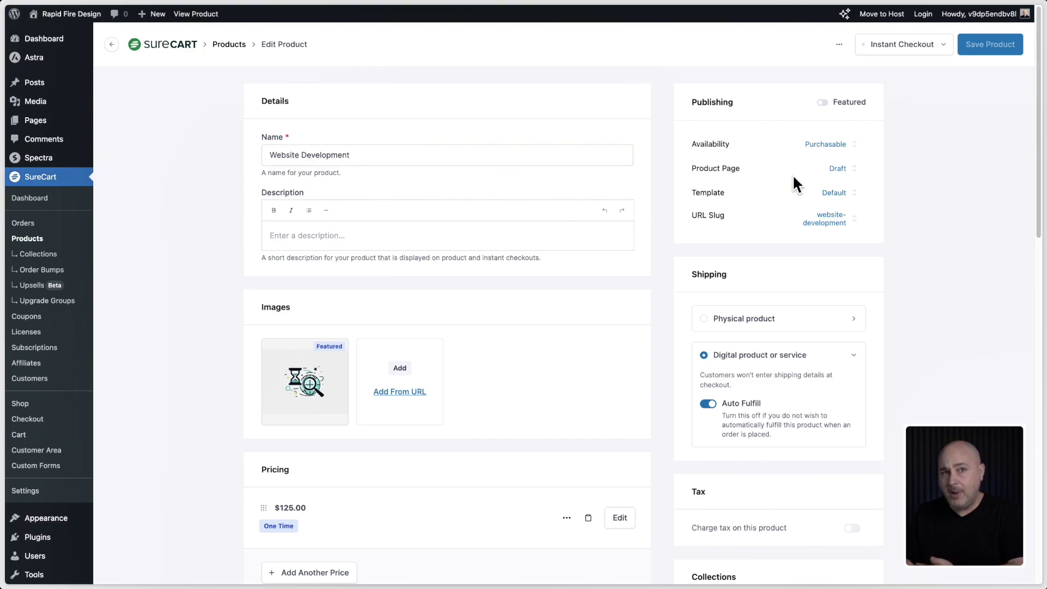
scroll(500, 274, "down", 6)
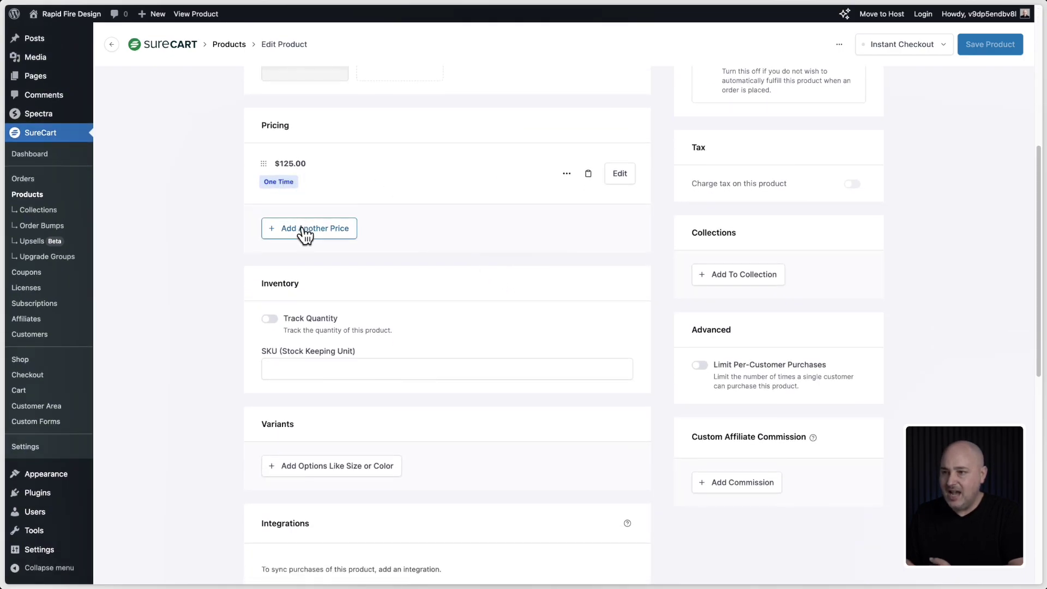
left_click(303, 229)
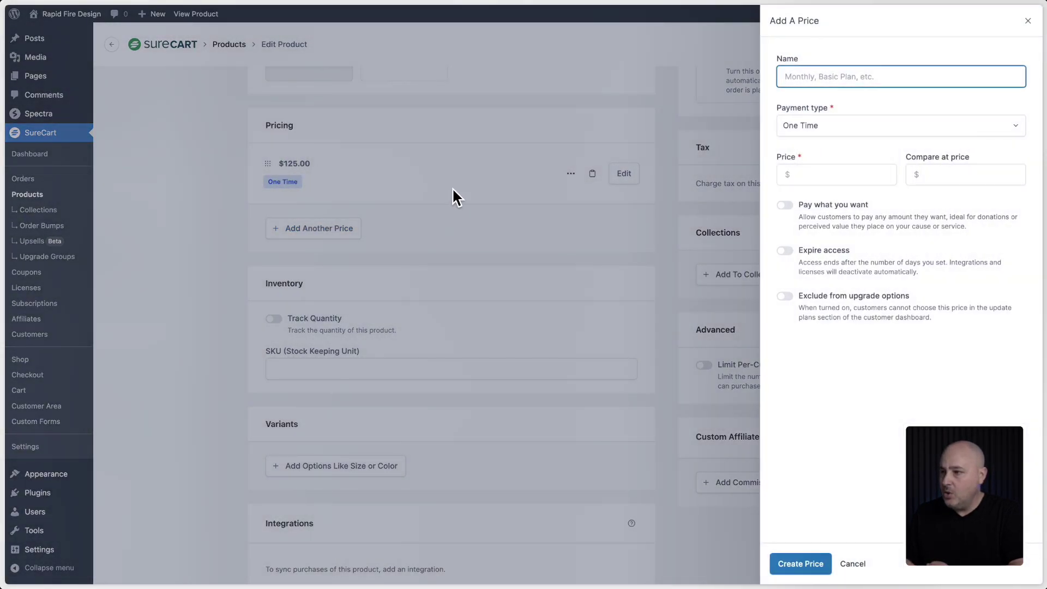
left_click(751, 146)
left_click(534, 180)
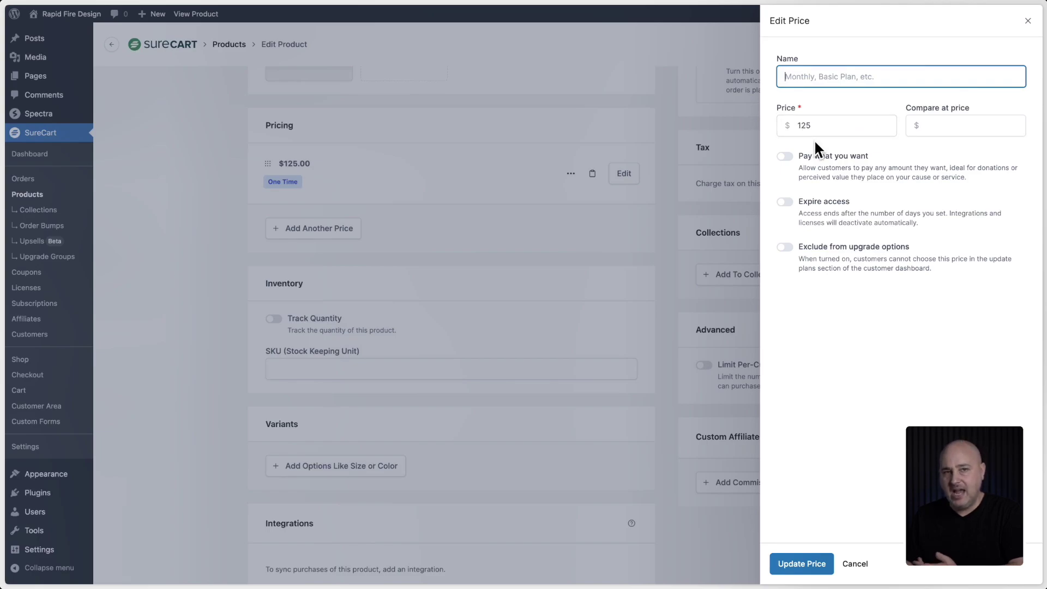
left_click(506, 229)
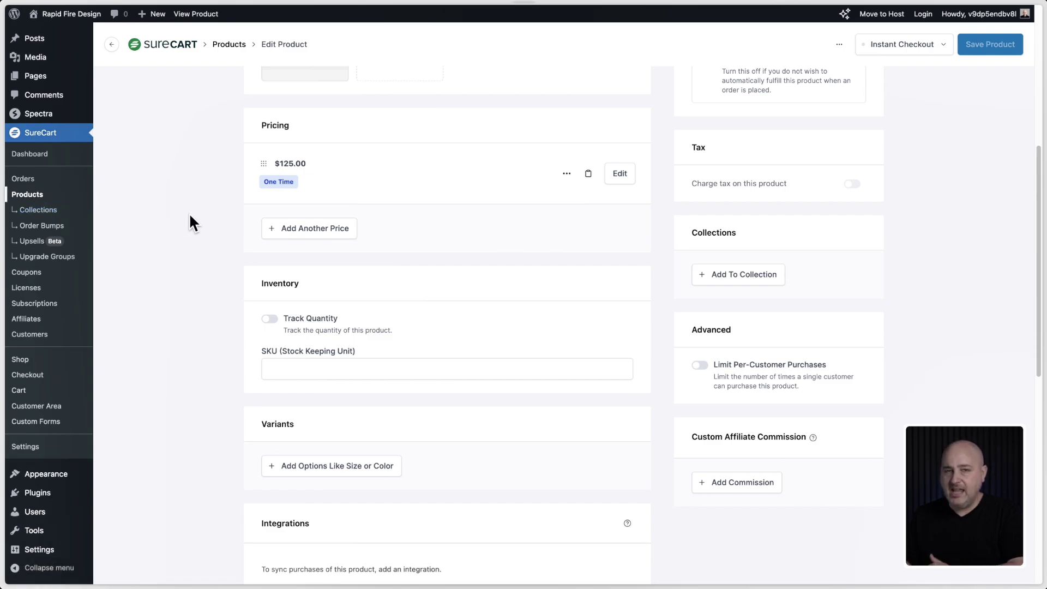
Step: Open SEO Audit's edit page and check its $499.00 one-time price under Pricing
scroll(294, 216, "down", 1)
scroll(307, 217, "down", 1)
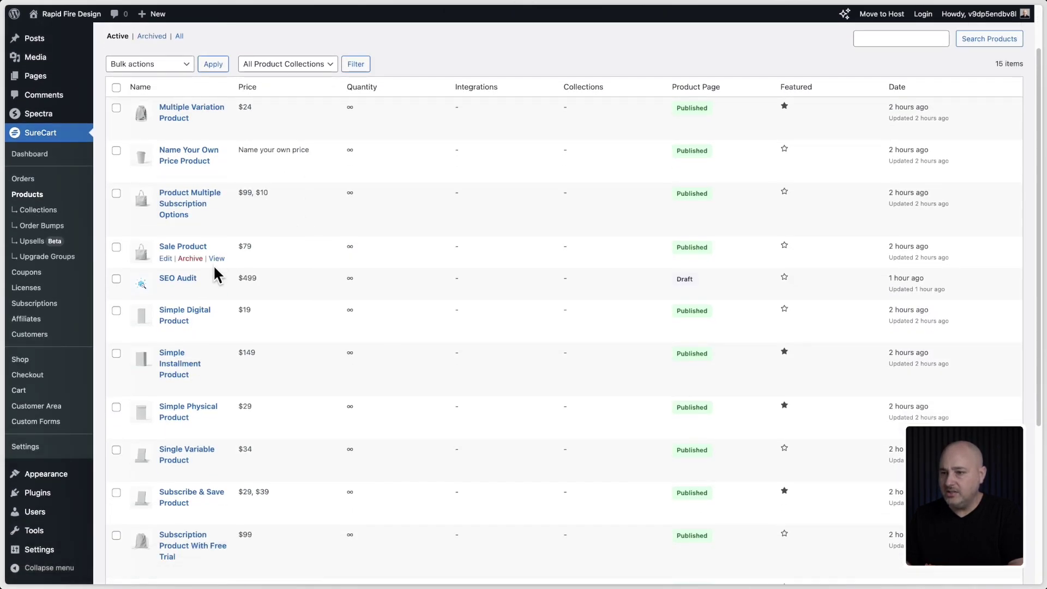
left_click(188, 278)
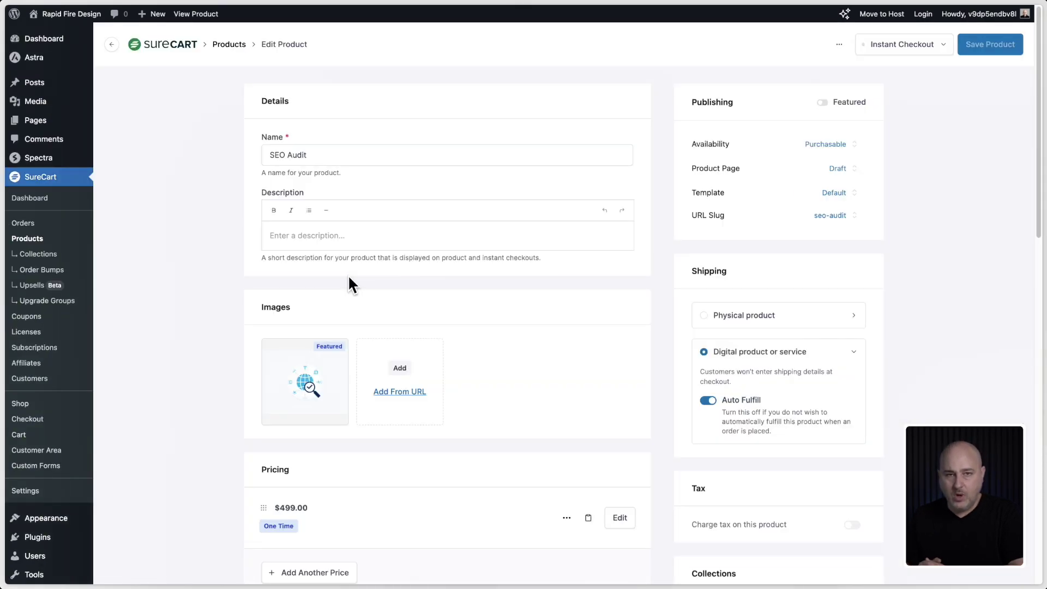
scroll(346, 275, "down", 5)
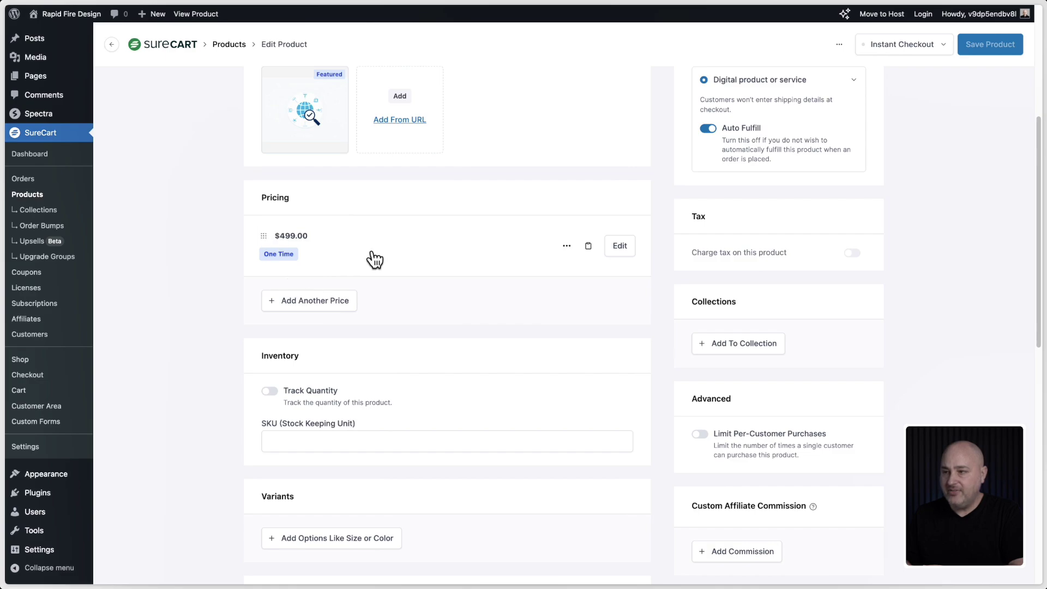
scroll(507, 270, "up", 5)
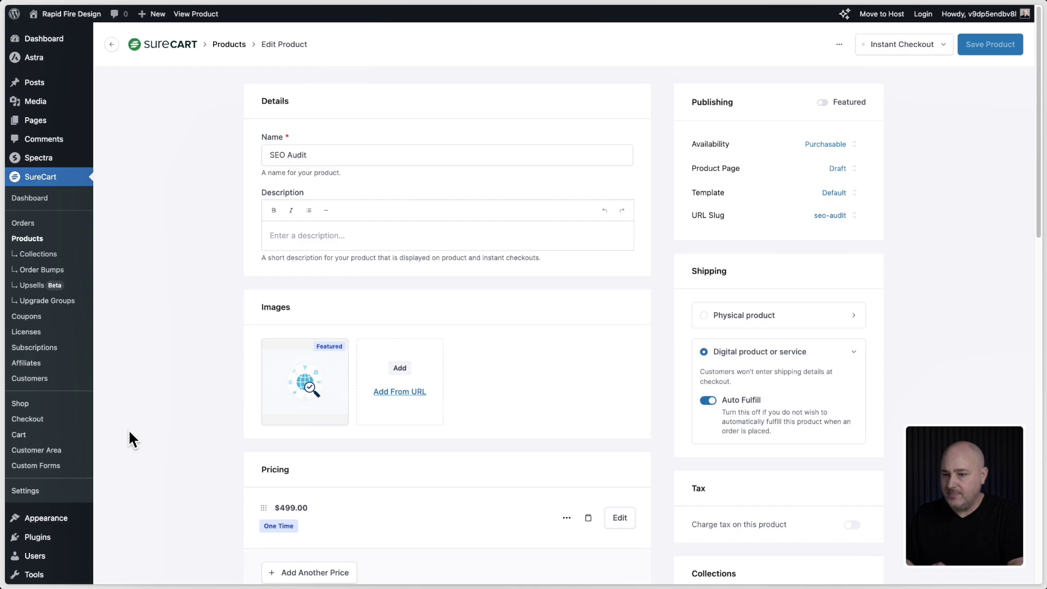
Step: Go to the store settings' Orders & Receipts section
left_click(52, 491)
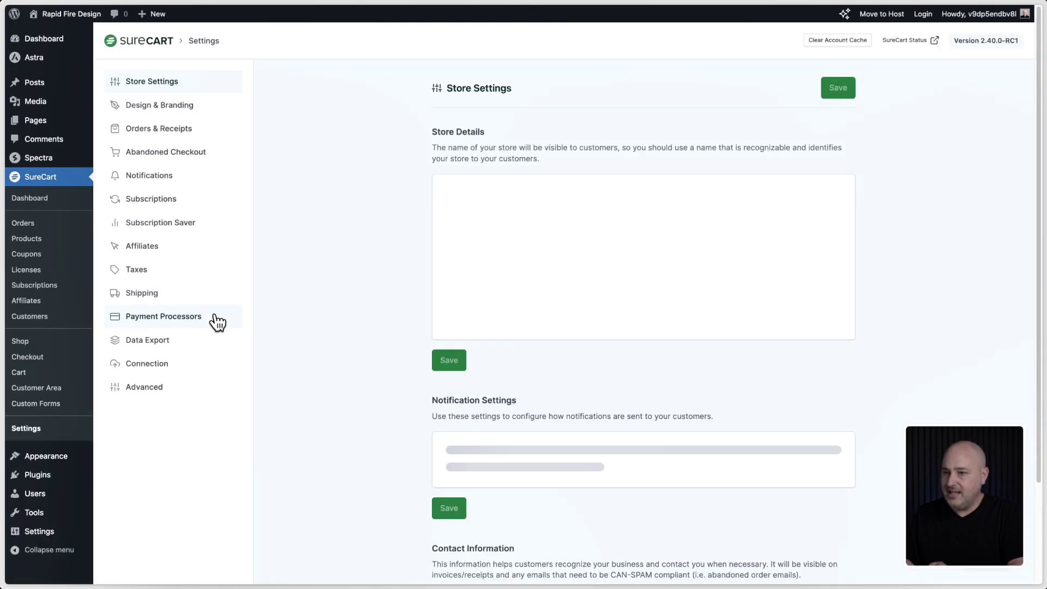
left_click(134, 130)
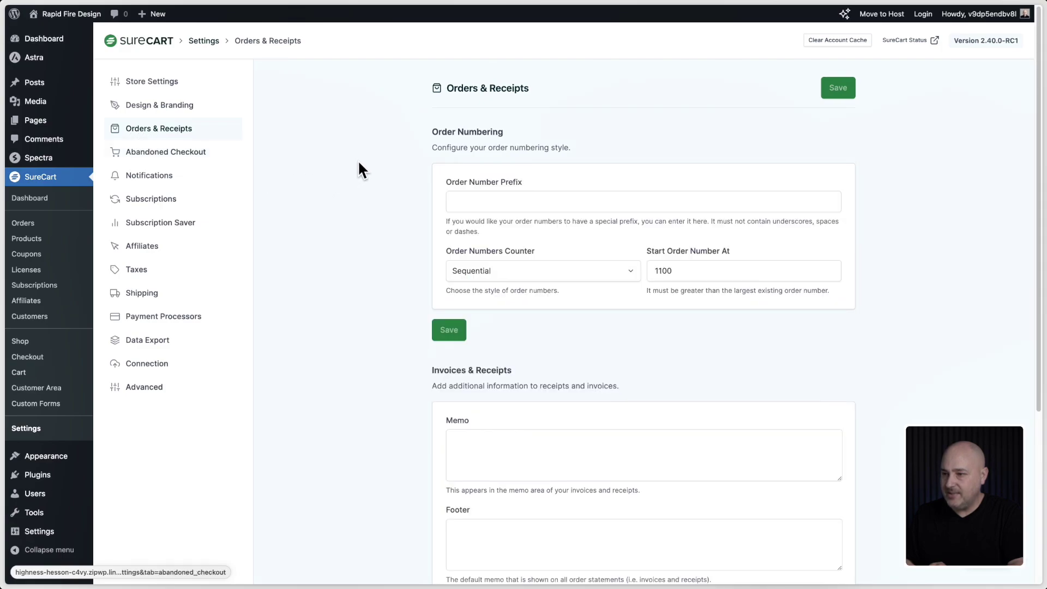
scroll(360, 159, "down", 4)
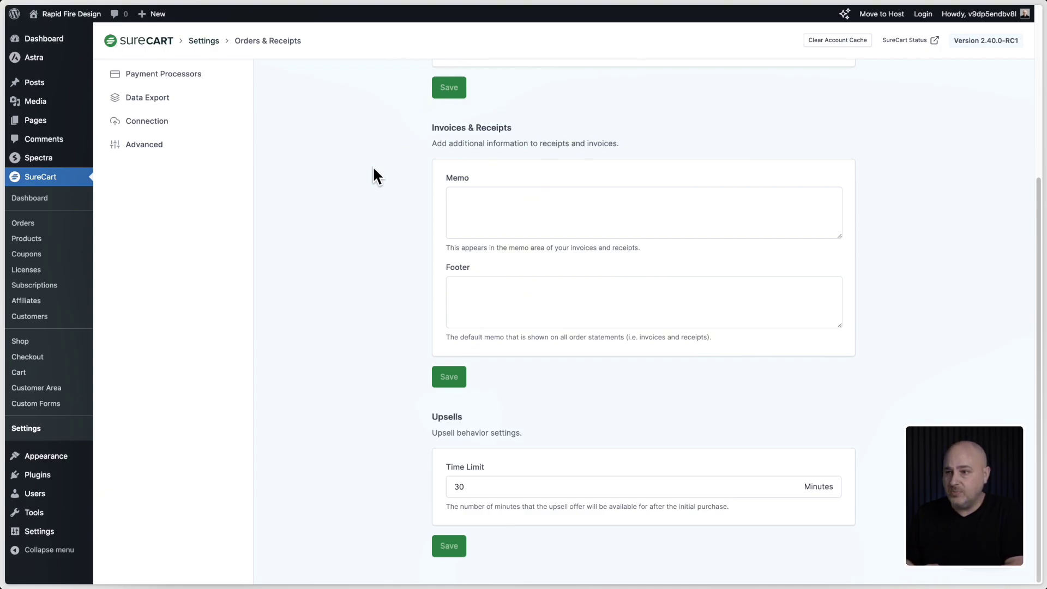
Step: Leave the default invoice Memo and receipt Footer fields empty
left_click(484, 208)
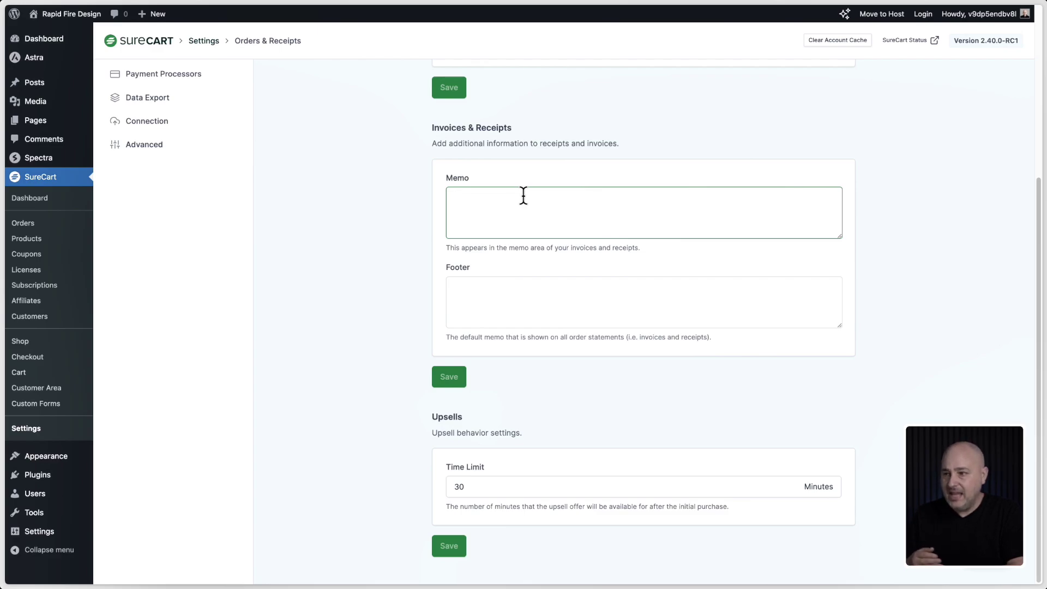
left_click(534, 309)
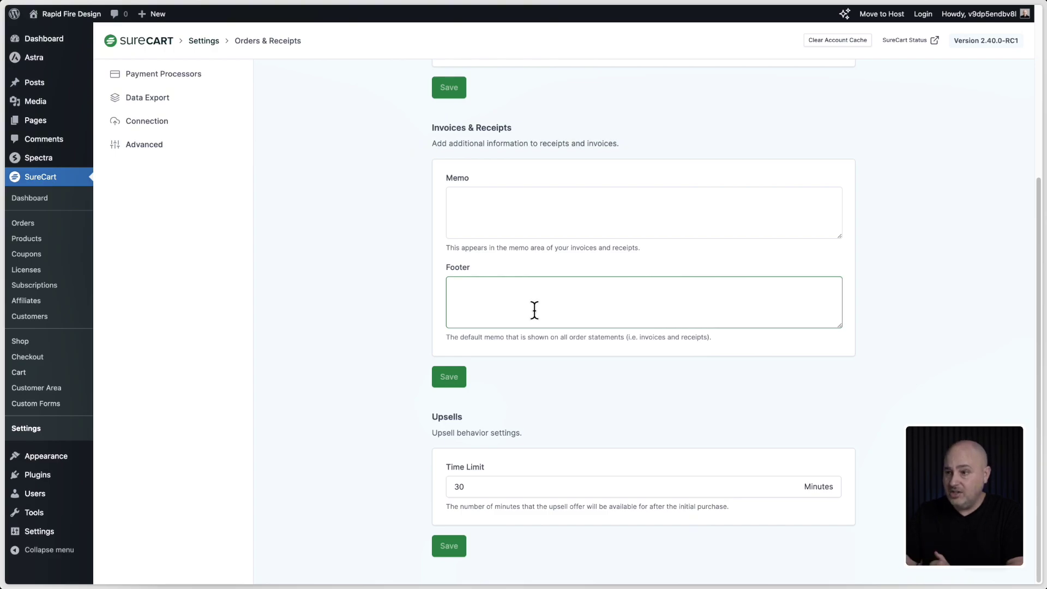
left_click(501, 201)
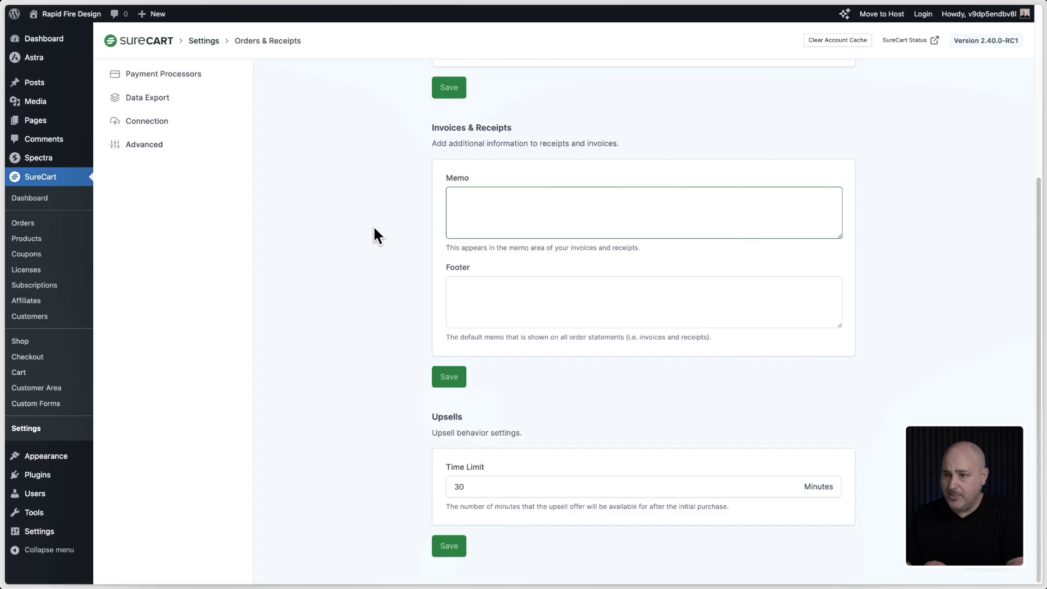
left_click(255, 242)
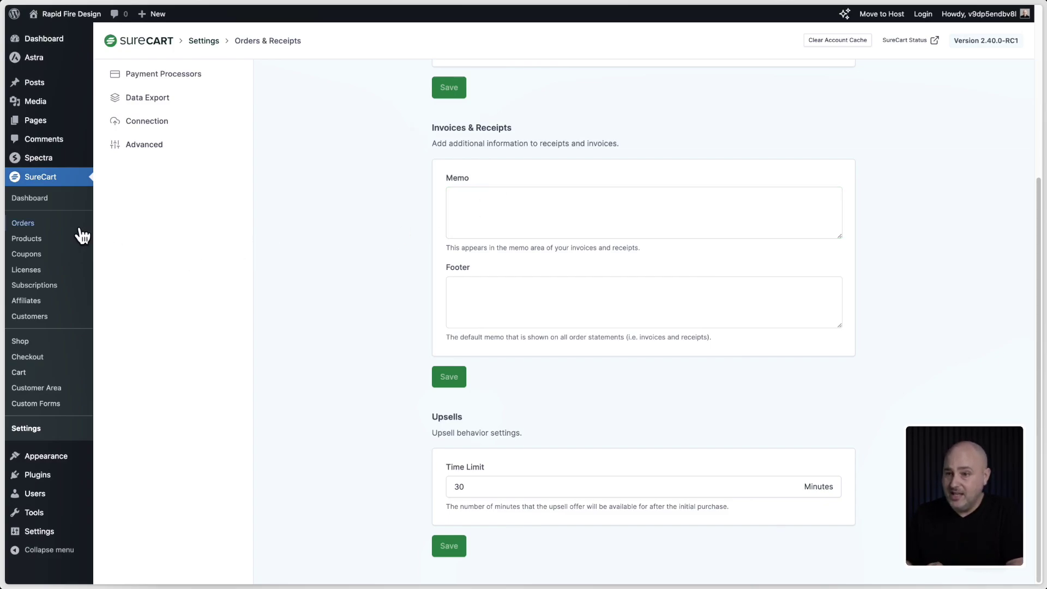
Step: Go to Invoices and choose New Test Invoice from the Add New split-button menu
left_click(63, 227)
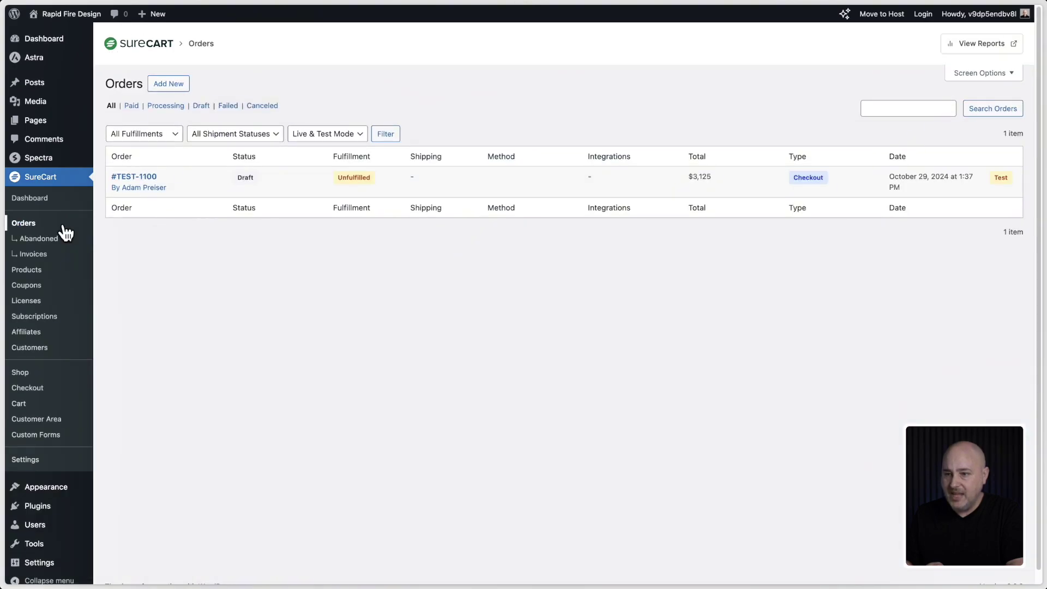
left_click(48, 255)
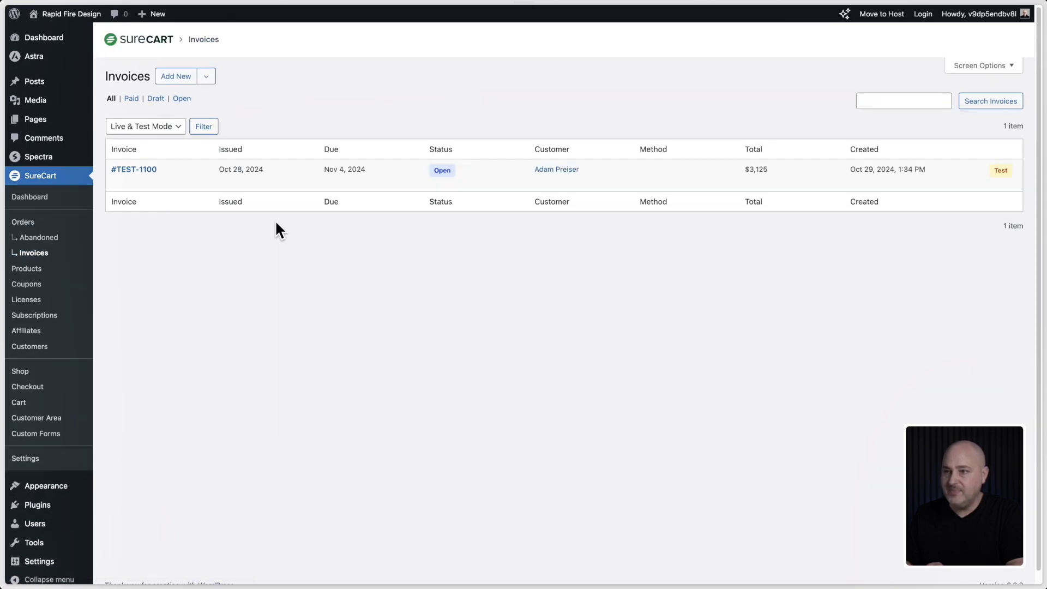
left_click(214, 78)
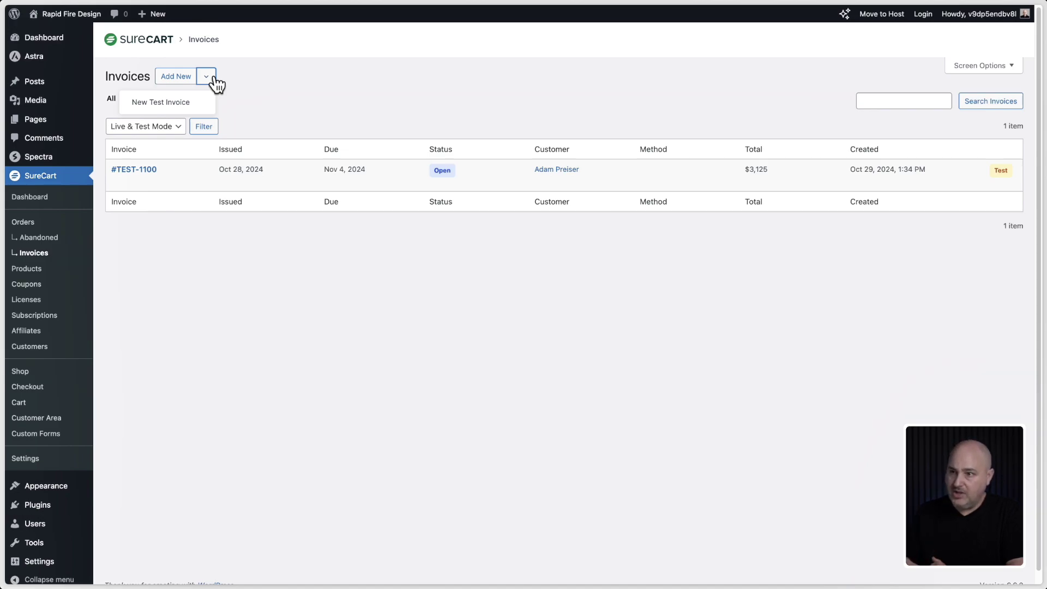
left_click(258, 98)
left_click(206, 77)
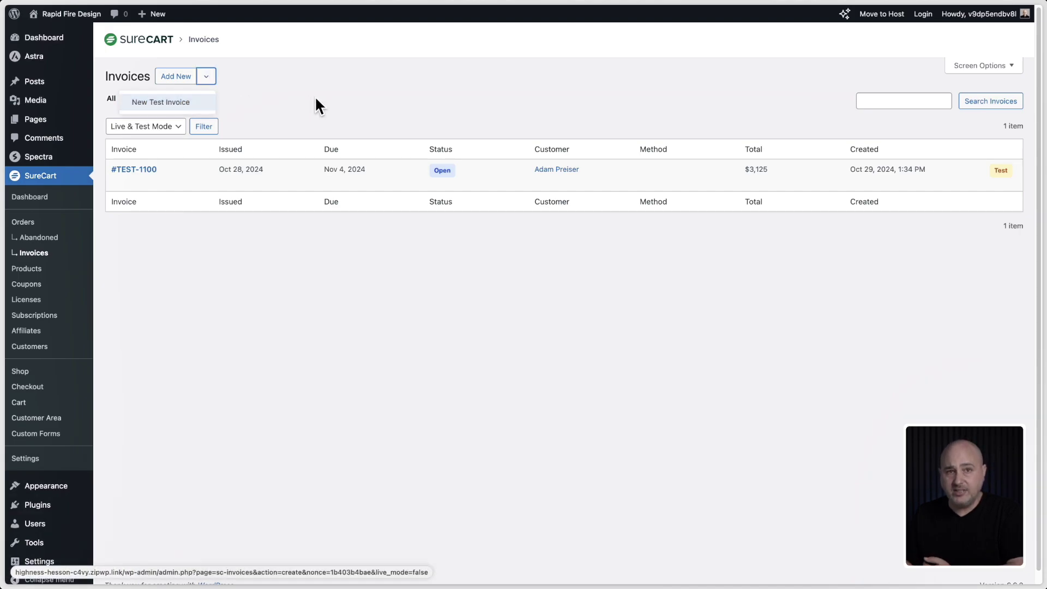
left_click(316, 98)
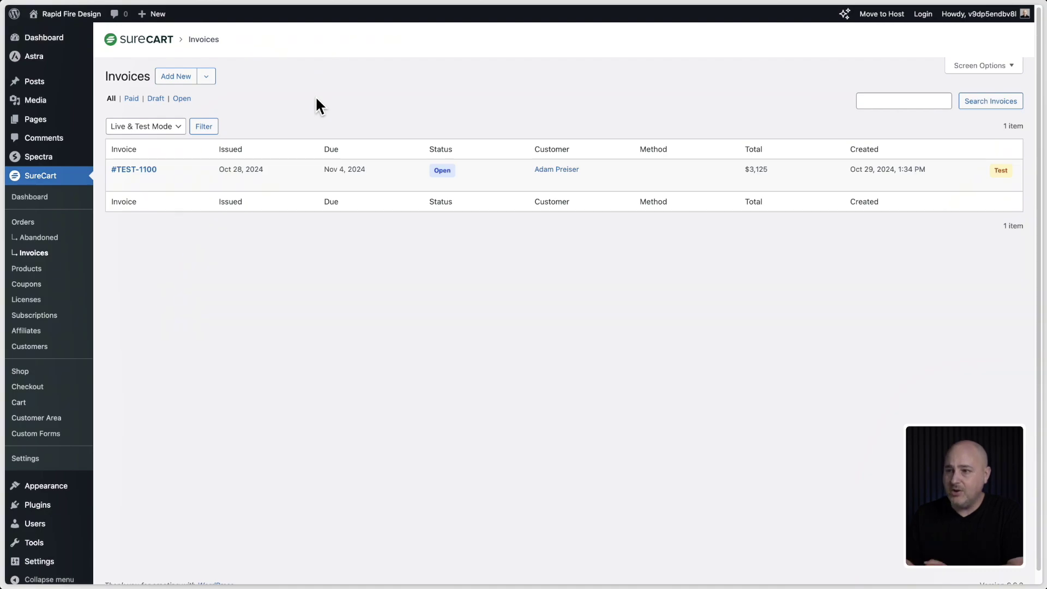
left_click(207, 81)
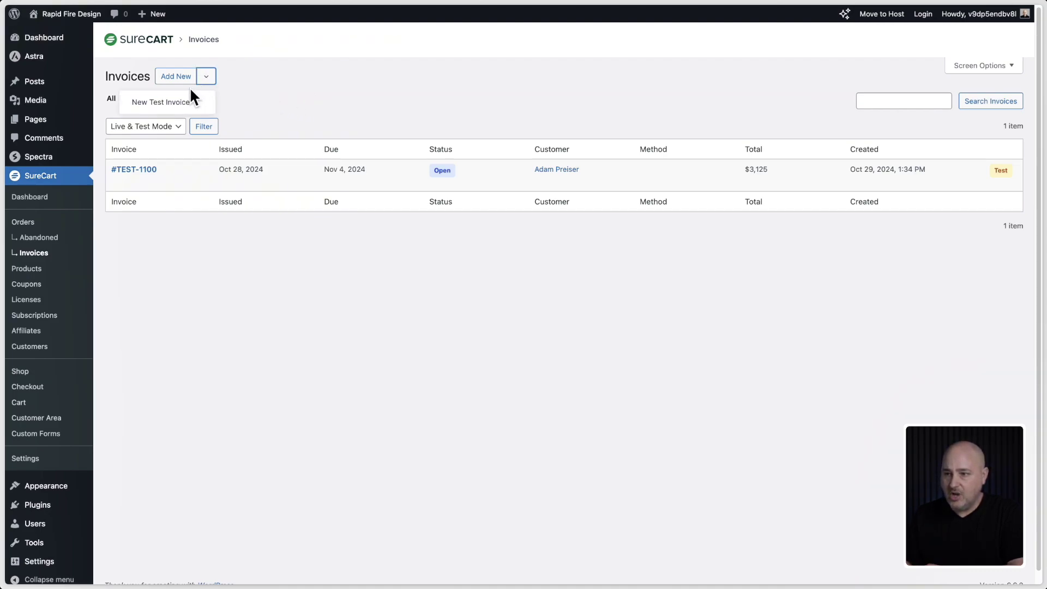
left_click(163, 104)
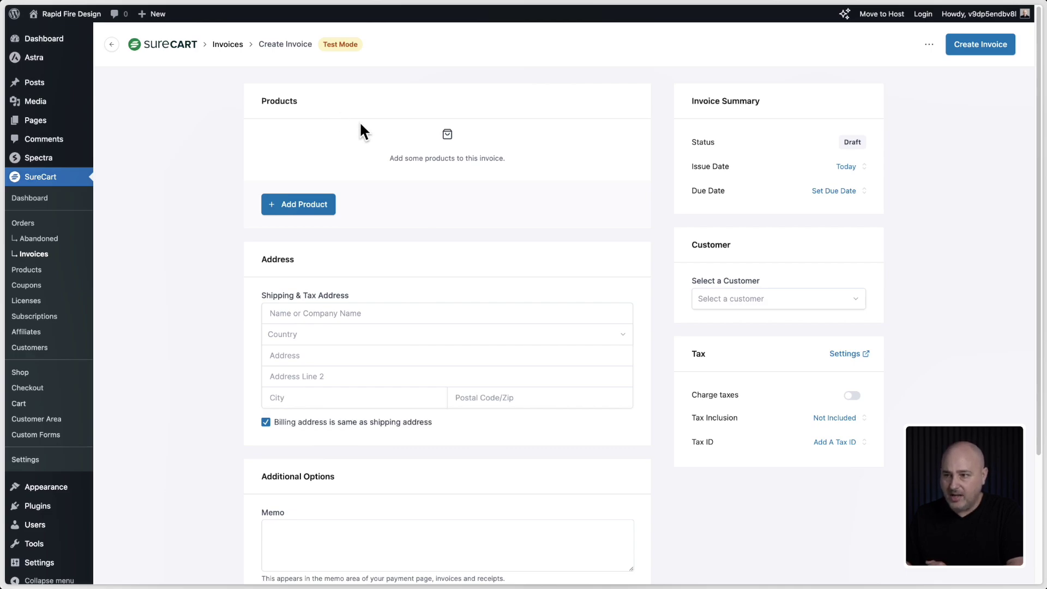
Step: Add the $100.00 Website Project price and change its amount to $3,500
left_click(303, 206)
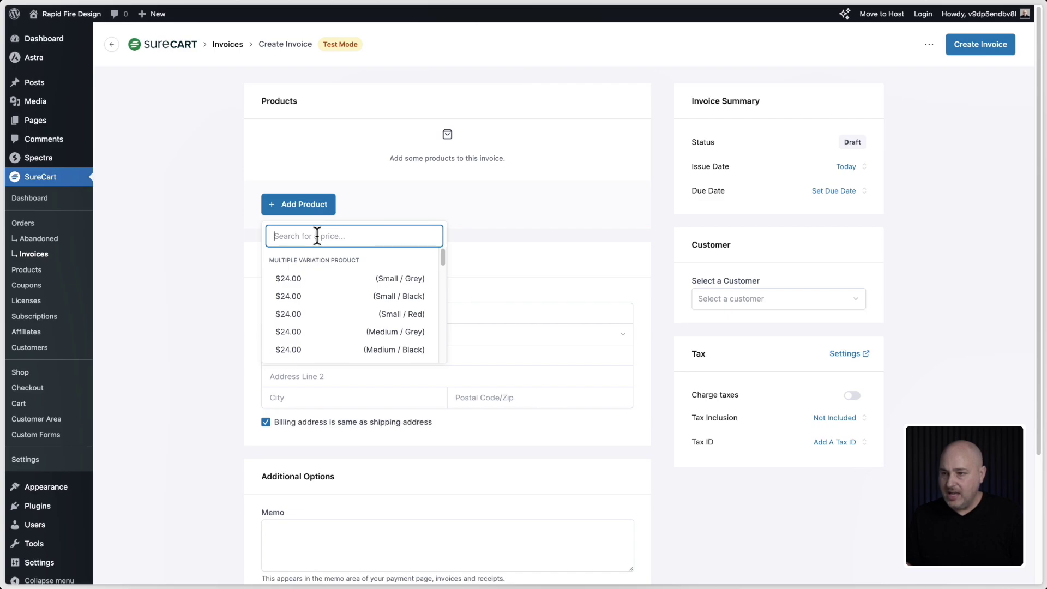
type("we")
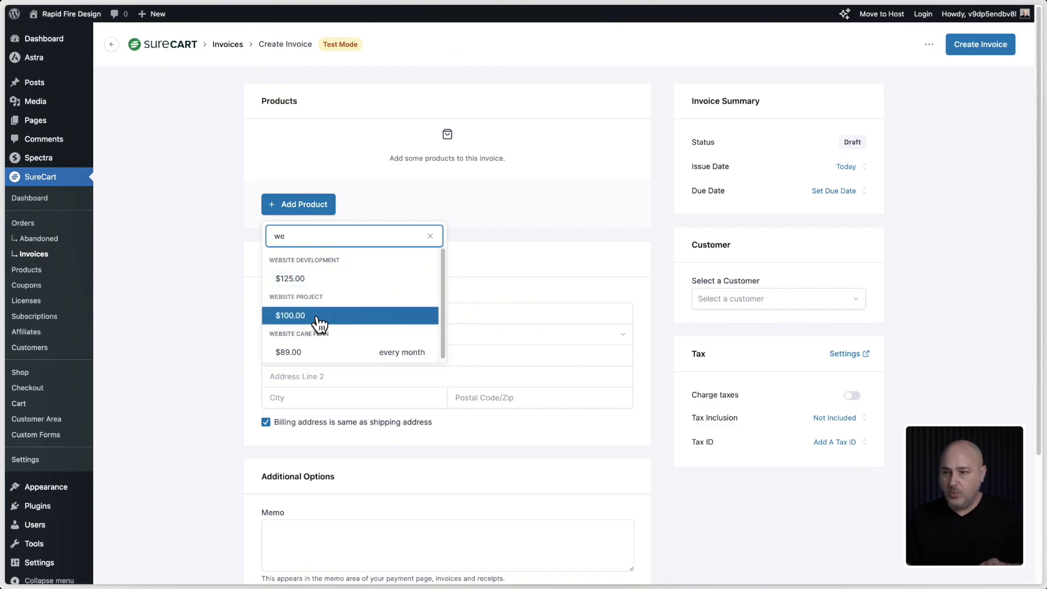
left_click(319, 322)
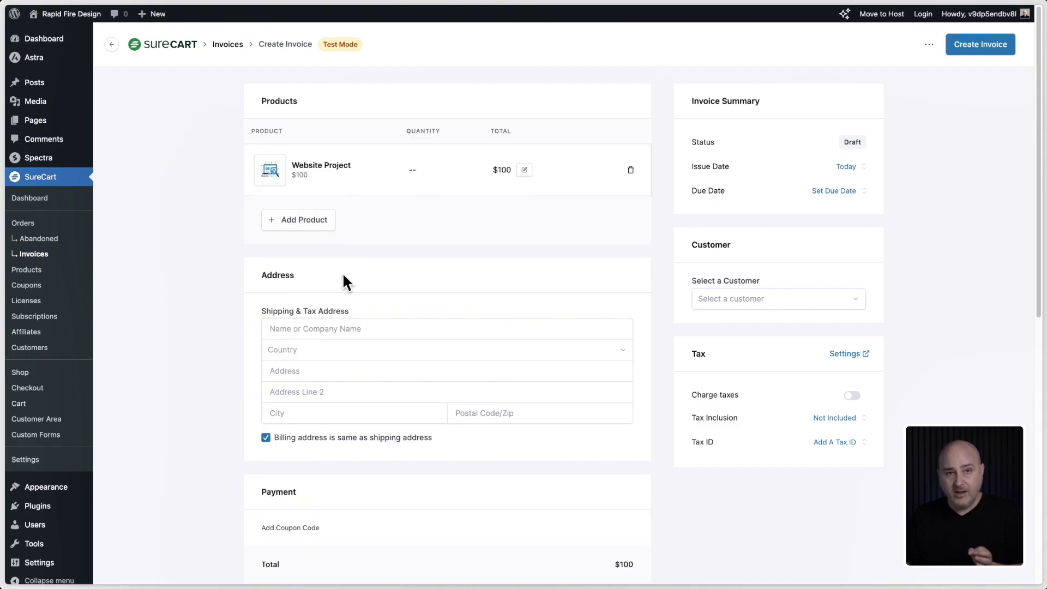
left_click(524, 170)
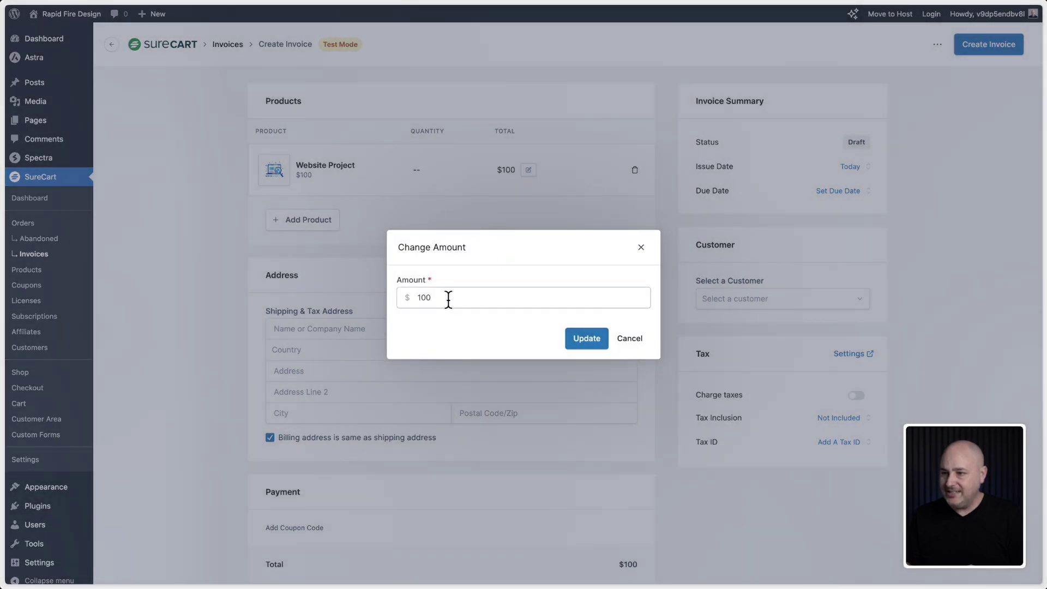
left_click_drag(444, 296, 418, 299)
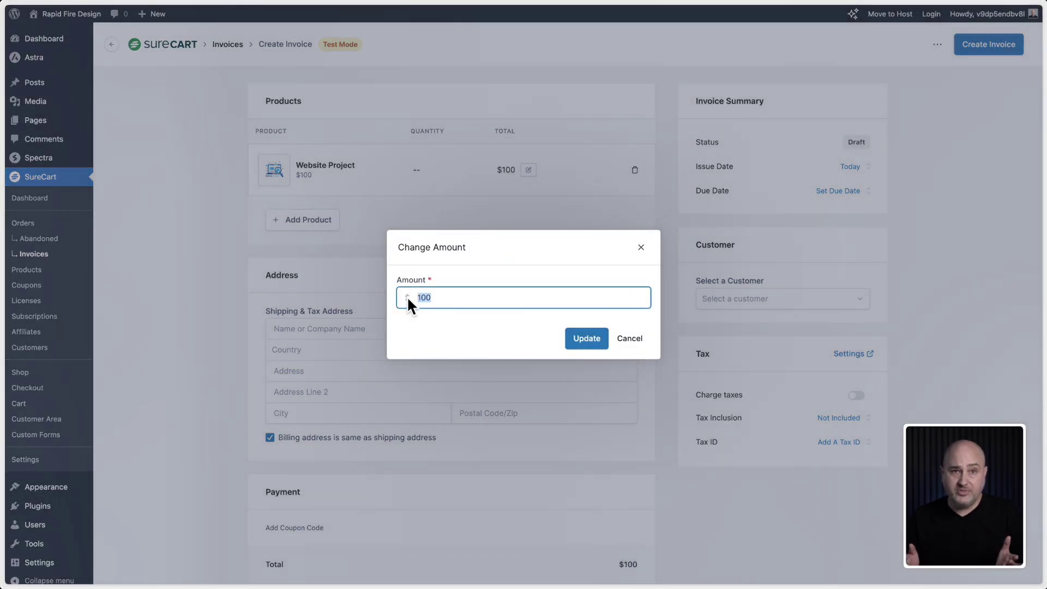
type("1000")
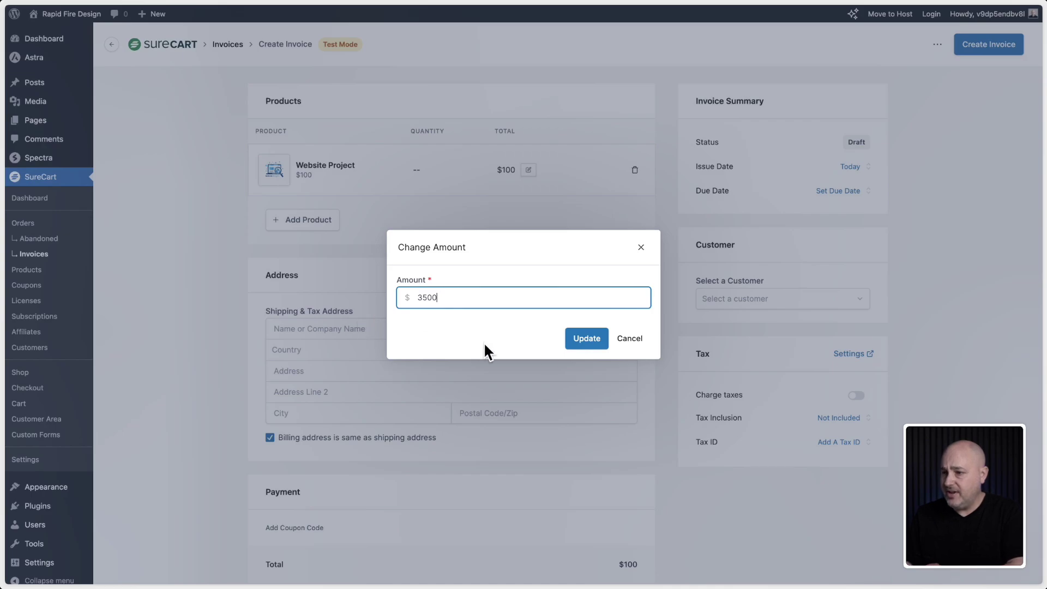
left_click(581, 341)
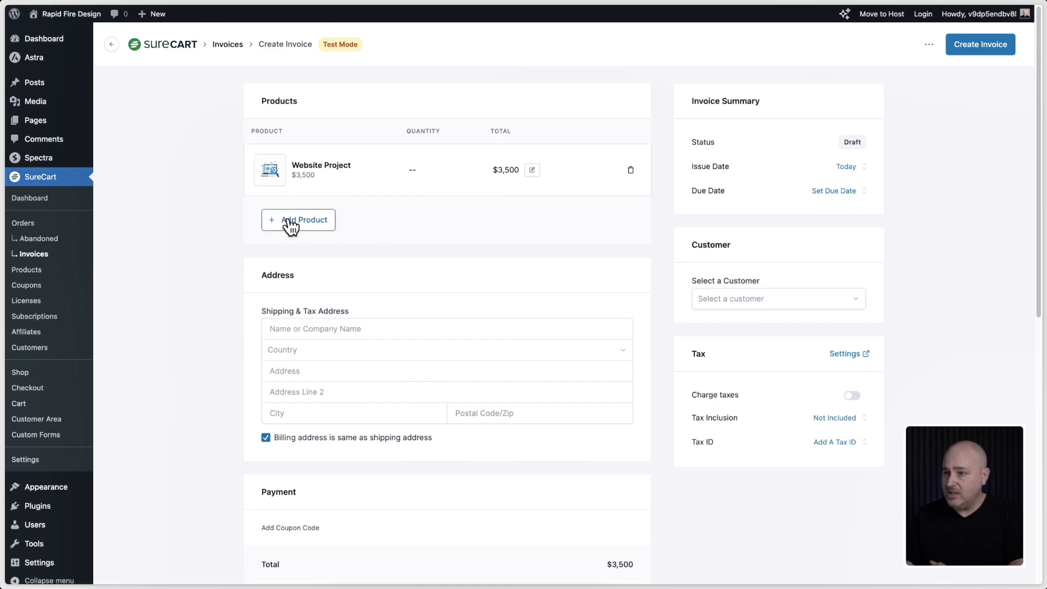
Step: Add the $125.00 Website Development price with quantity 7
left_click(291, 226)
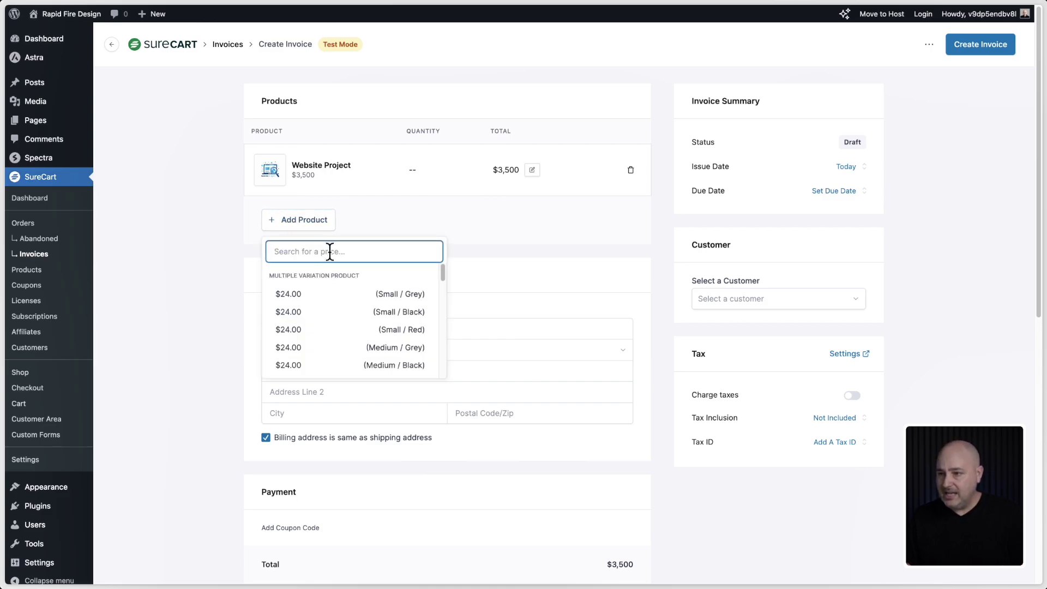
type("we")
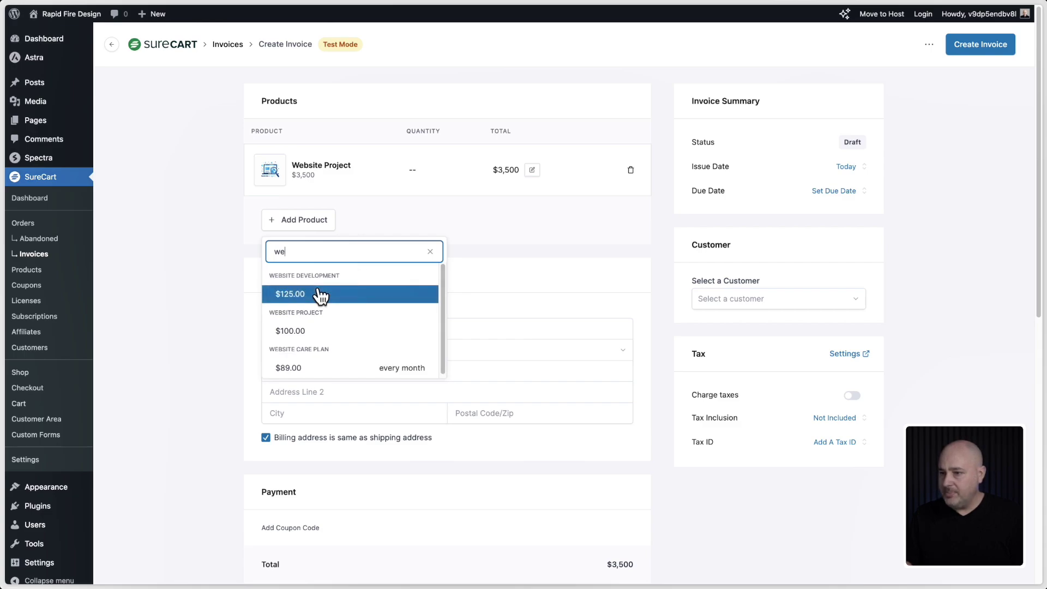
left_click(320, 294)
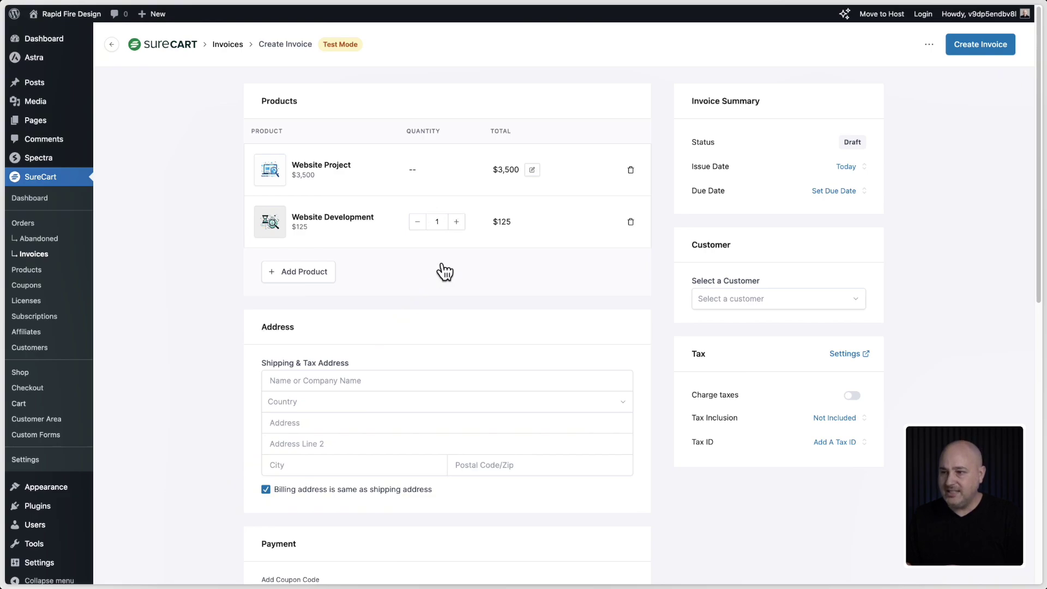
double_click(438, 220)
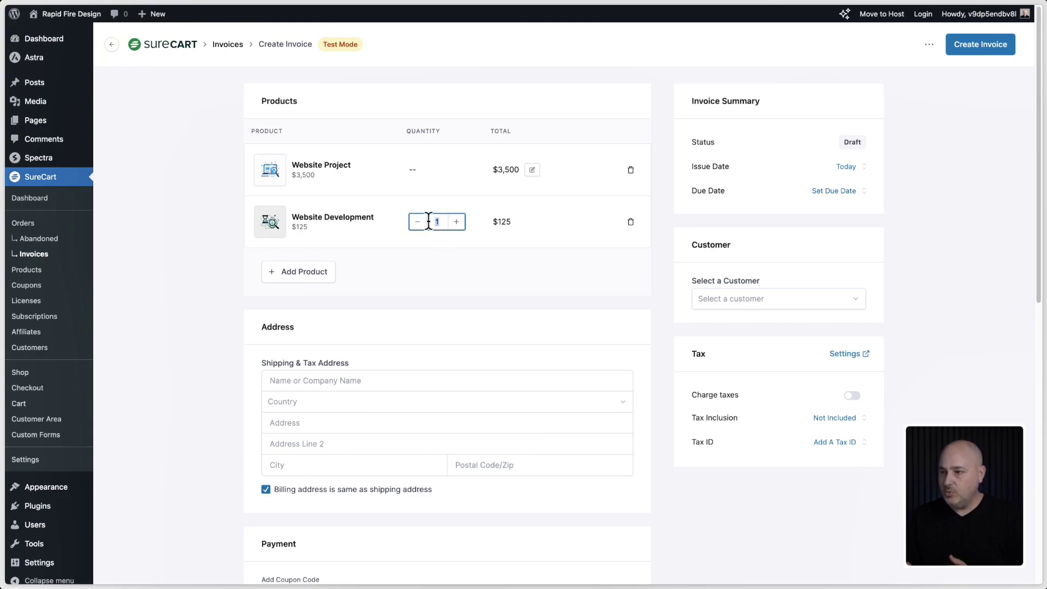
type("7")
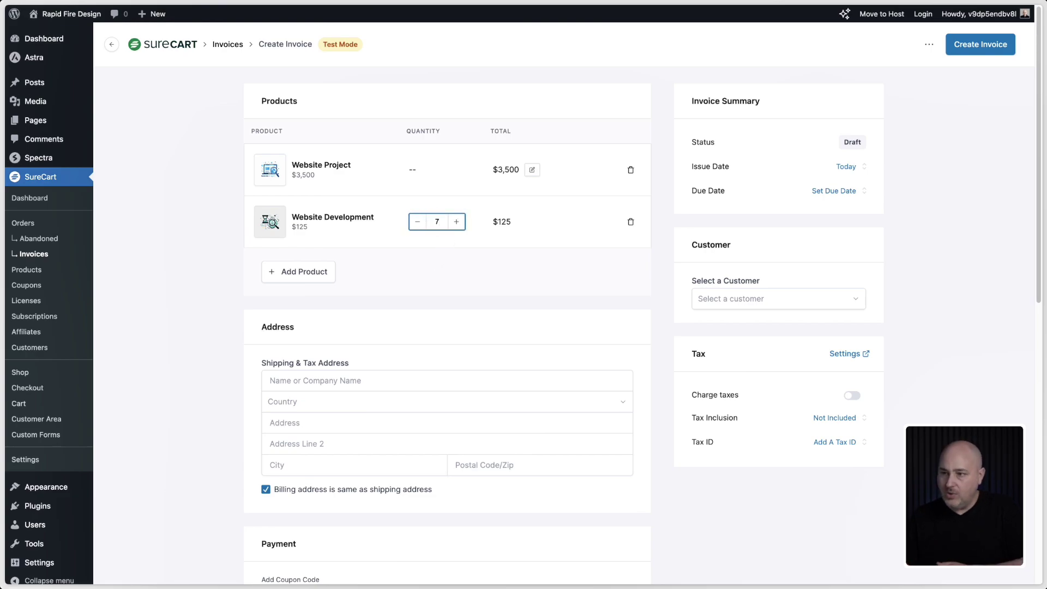
left_click(439, 259)
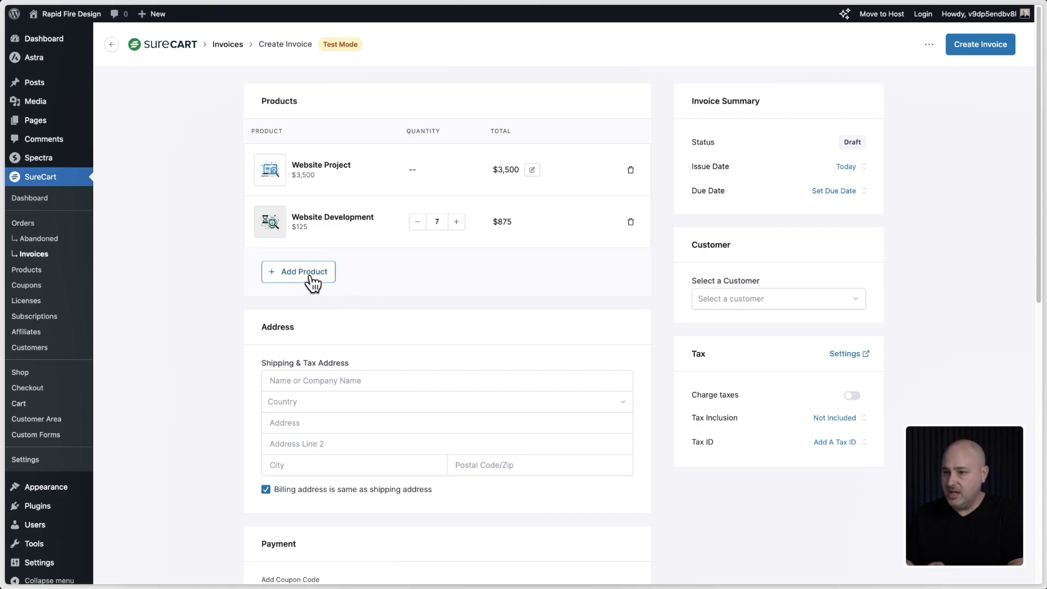
Step: Search 'care' and add the Website Care Plan at $89.00 every month
left_click(313, 283)
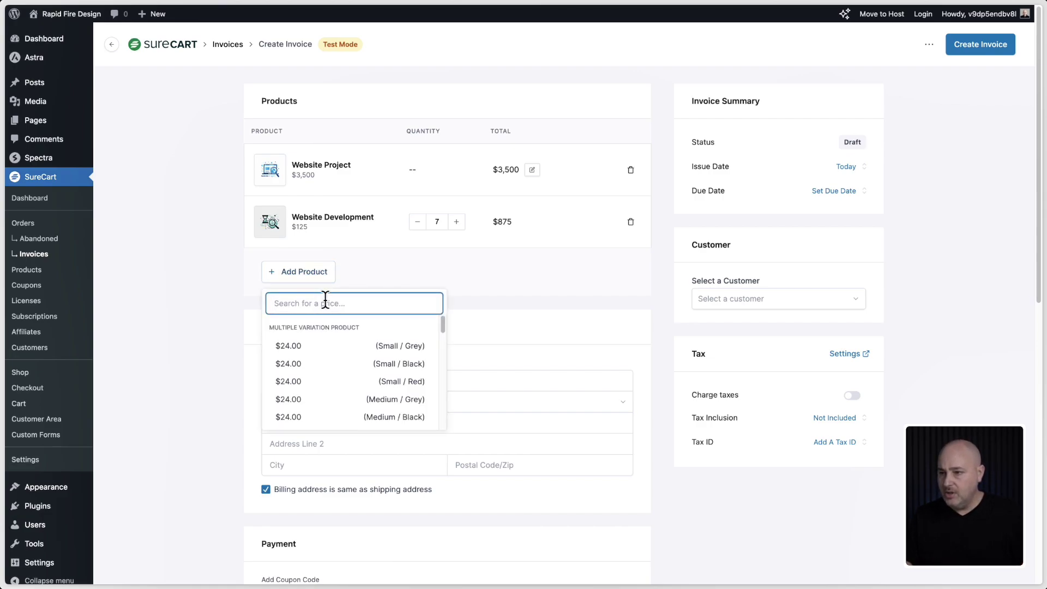
type("c")
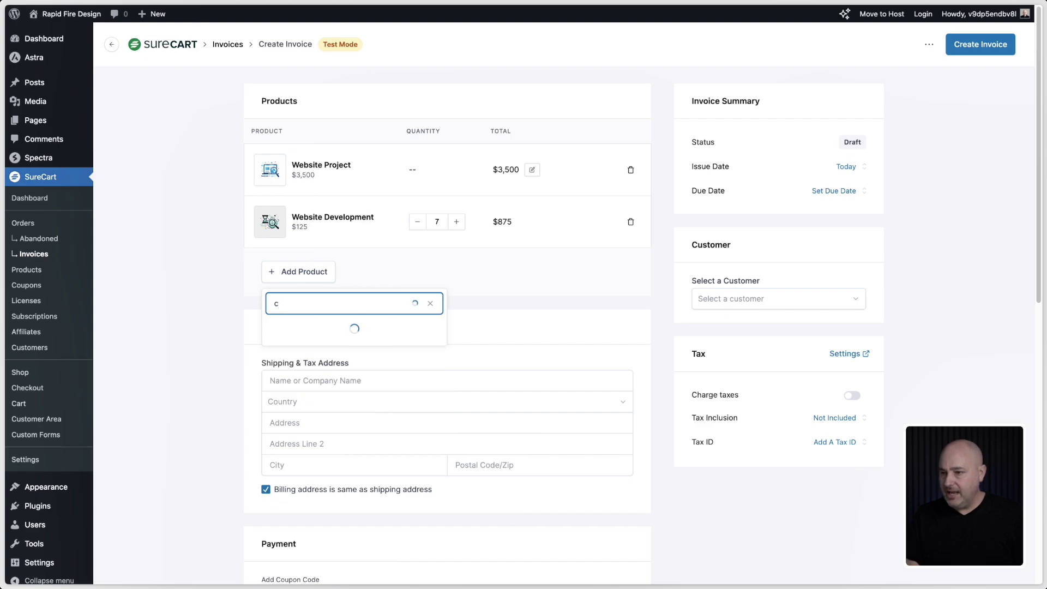
type("are")
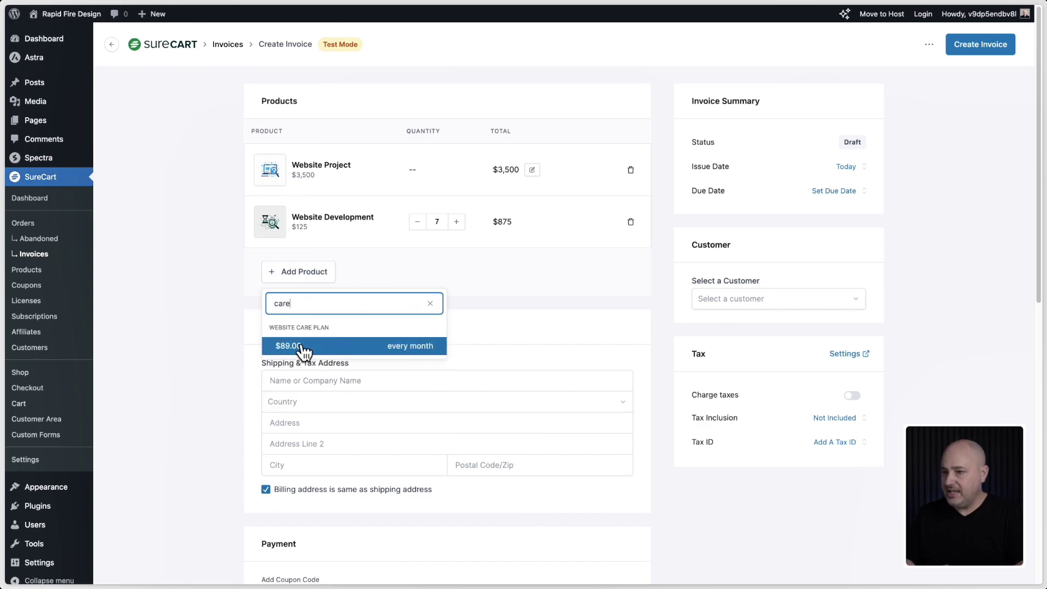
left_click(309, 348)
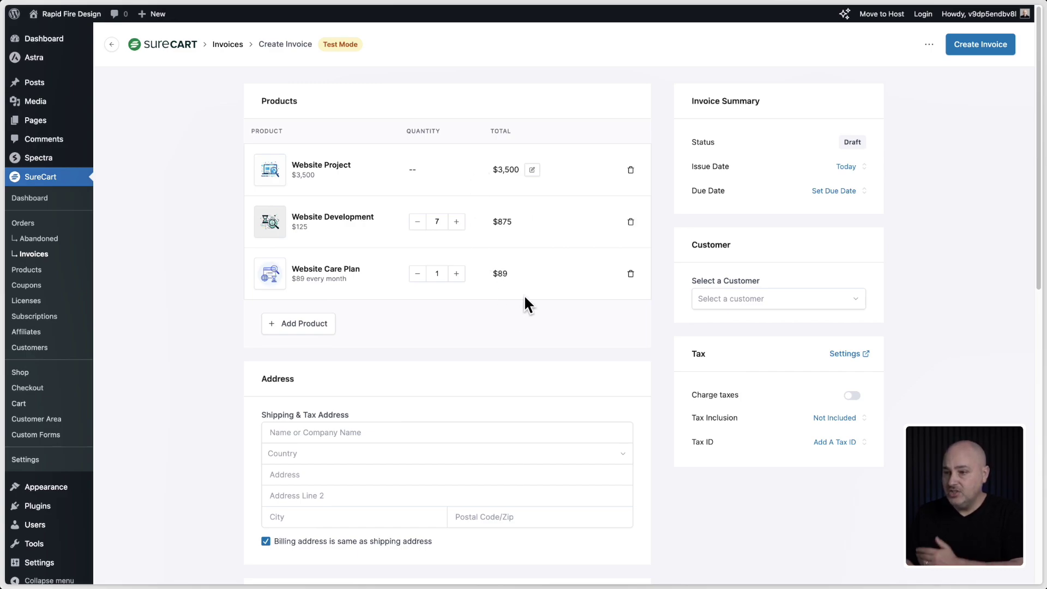
scroll(523, 300, "down", 4)
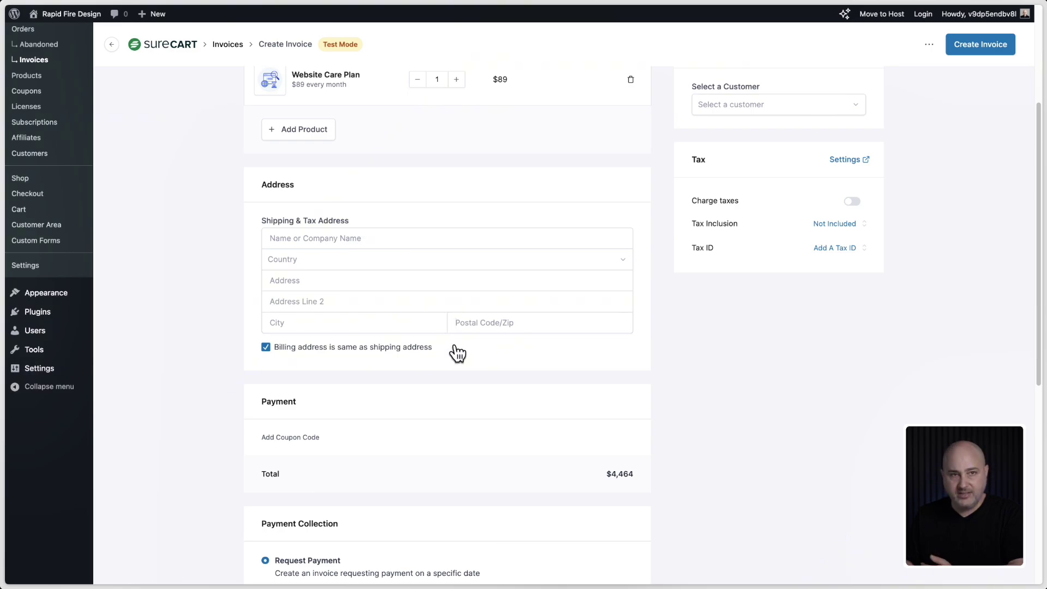
scroll(456, 351, "down", 5)
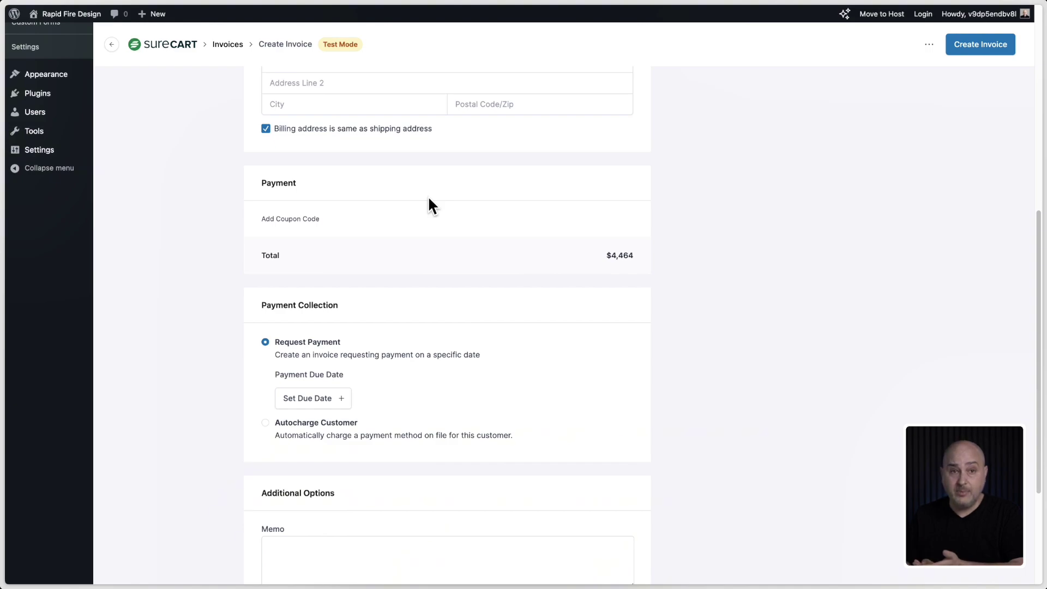
left_click(292, 219)
left_click(394, 265)
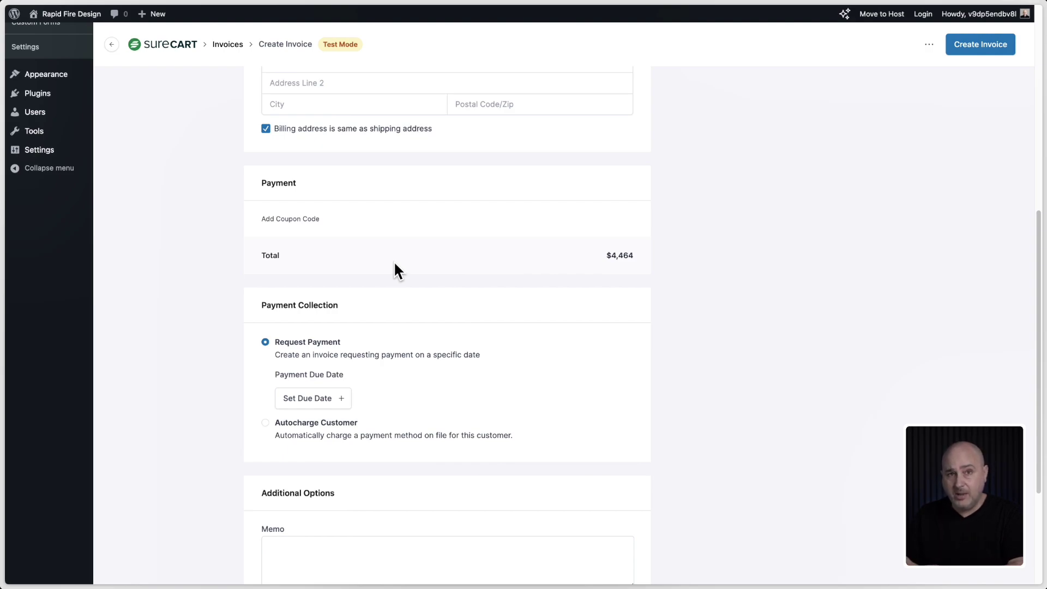
scroll(393, 260, "down", 3)
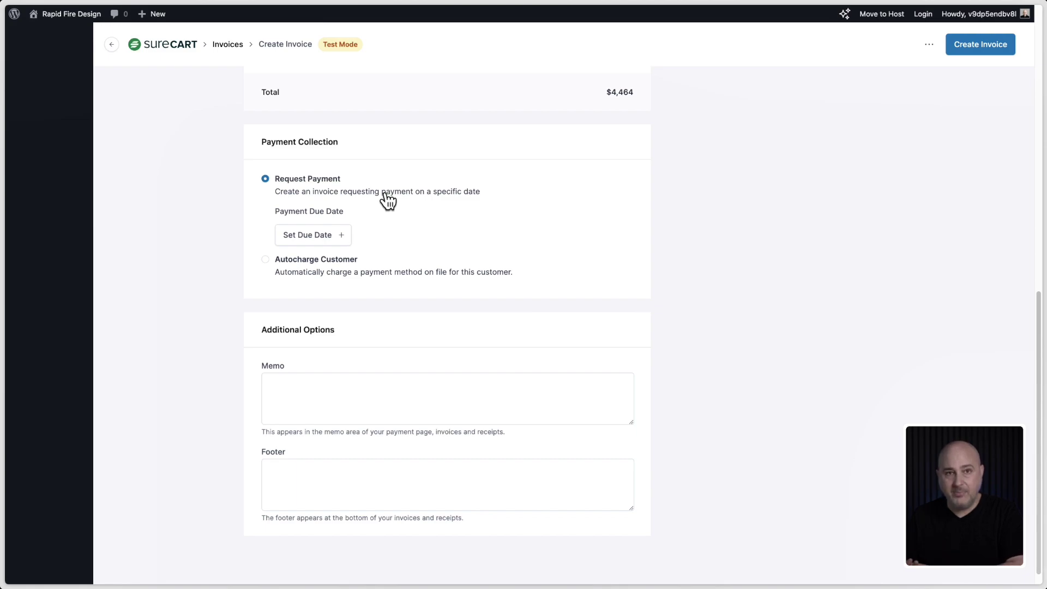
Step: Keep Request Payment and set the invoice due date to October 29, 2024
left_click(309, 264)
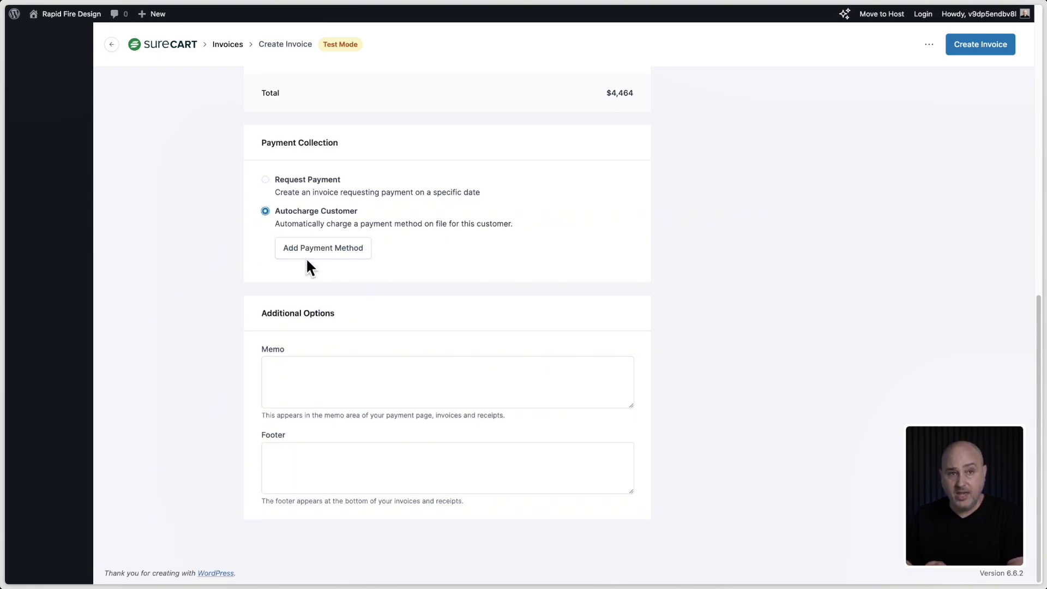
left_click(275, 192)
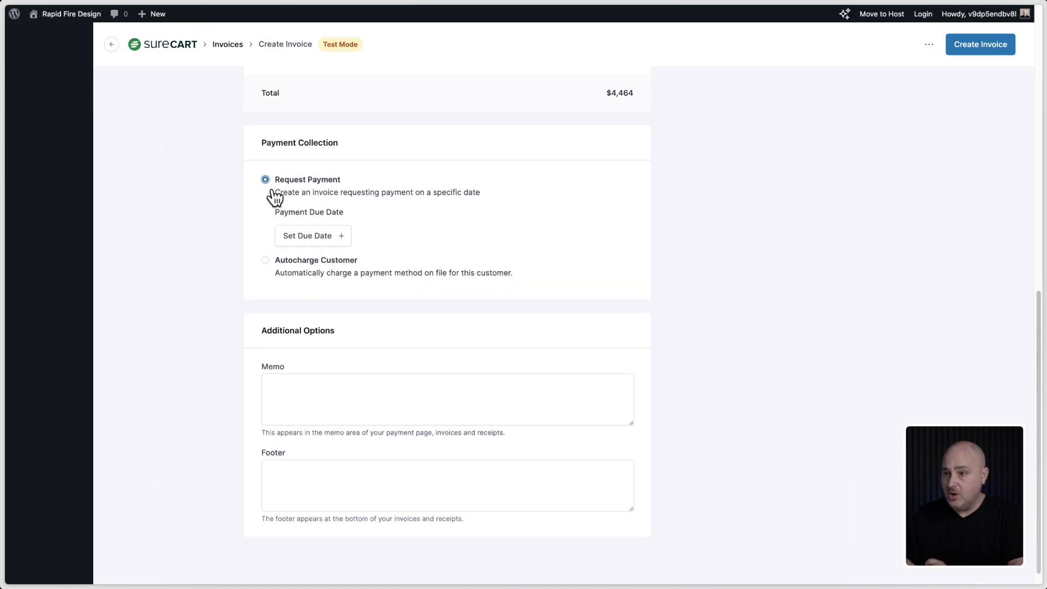
left_click(333, 243)
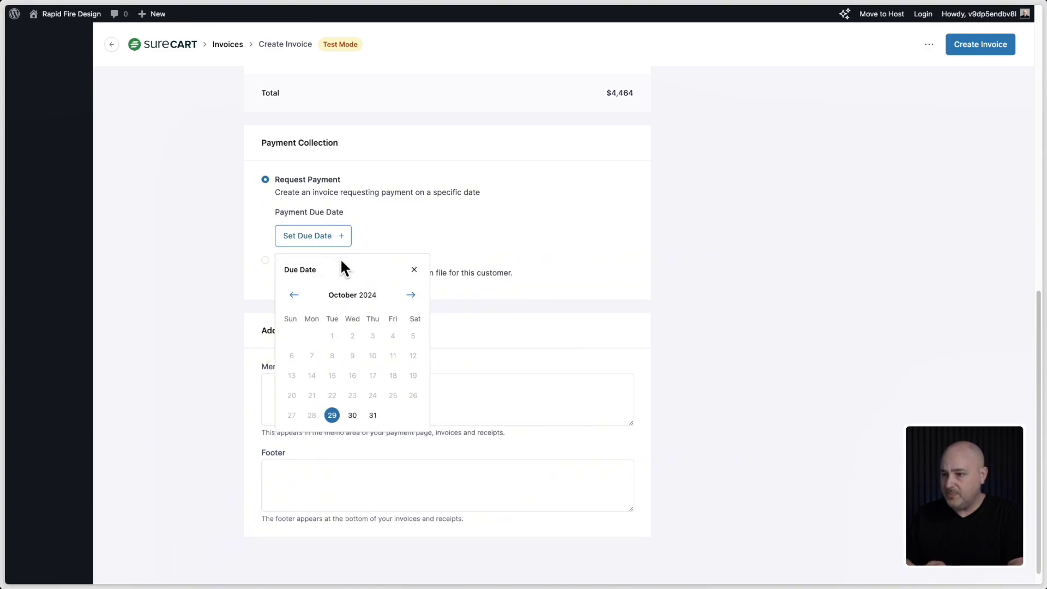
left_click(410, 295)
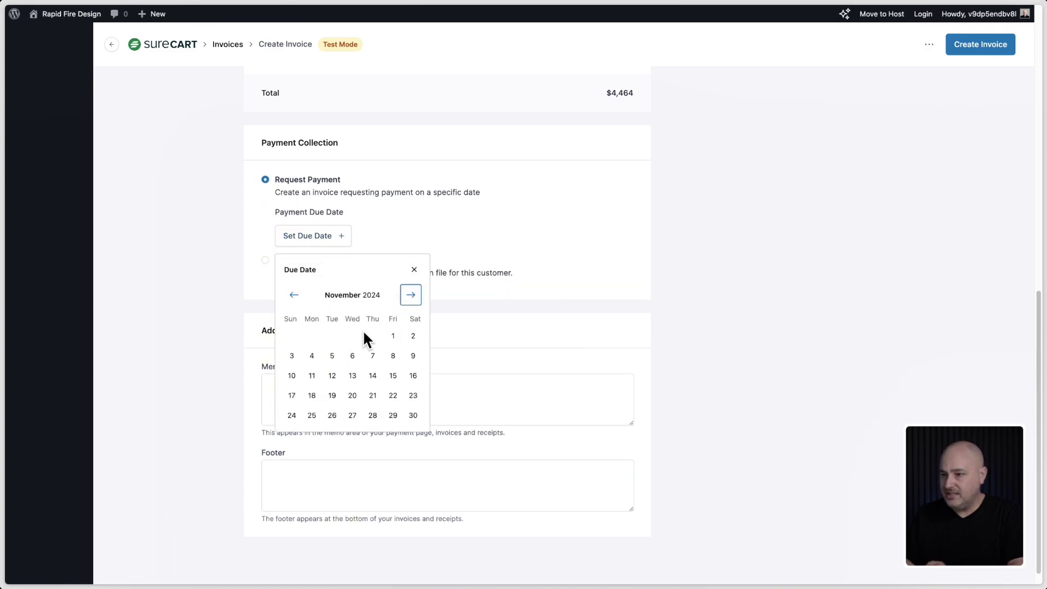
left_click(332, 357)
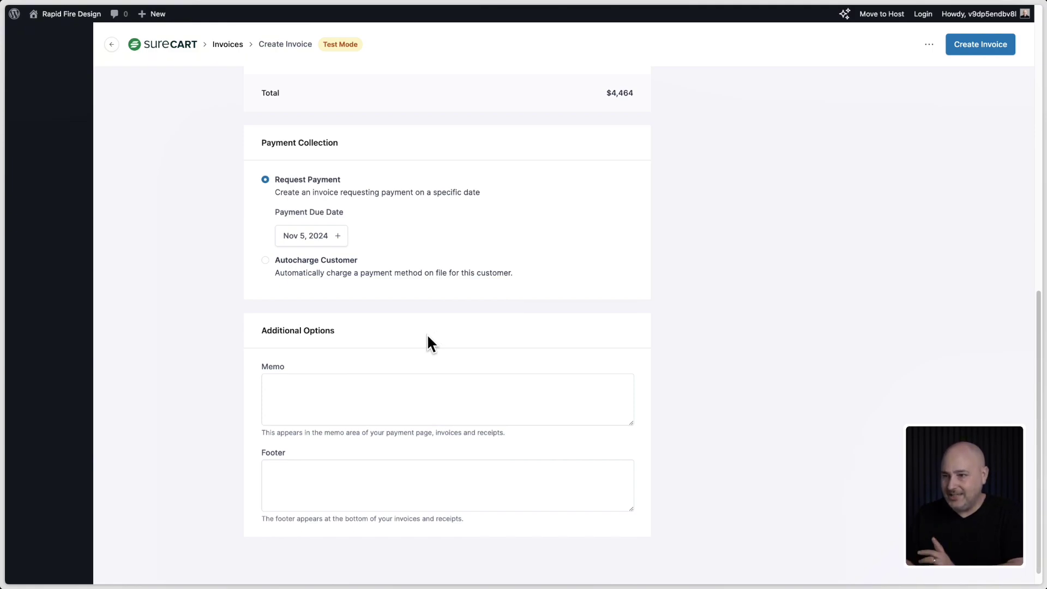
left_click(334, 238)
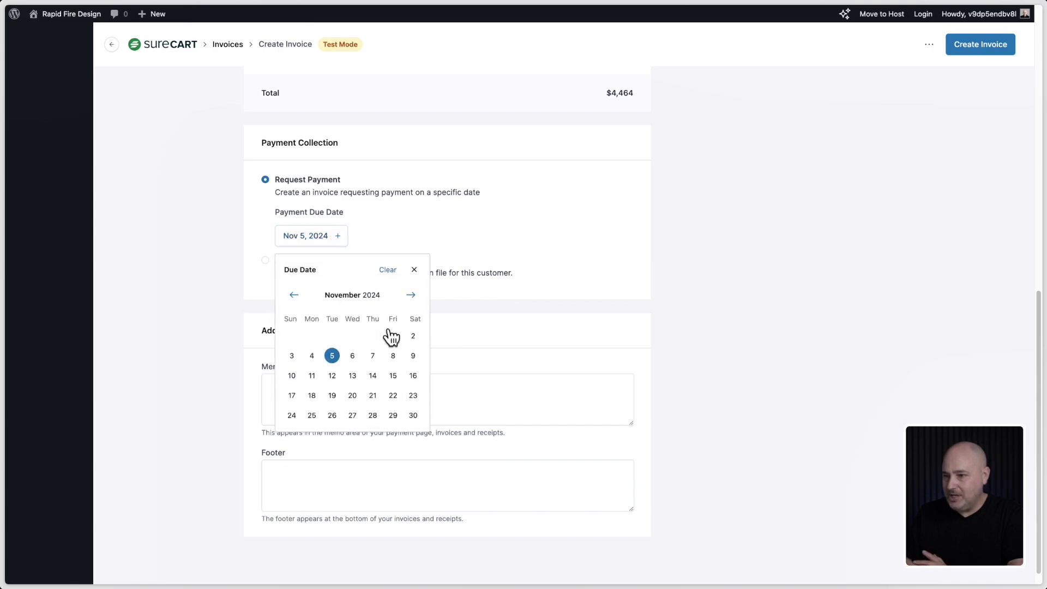
left_click(295, 296)
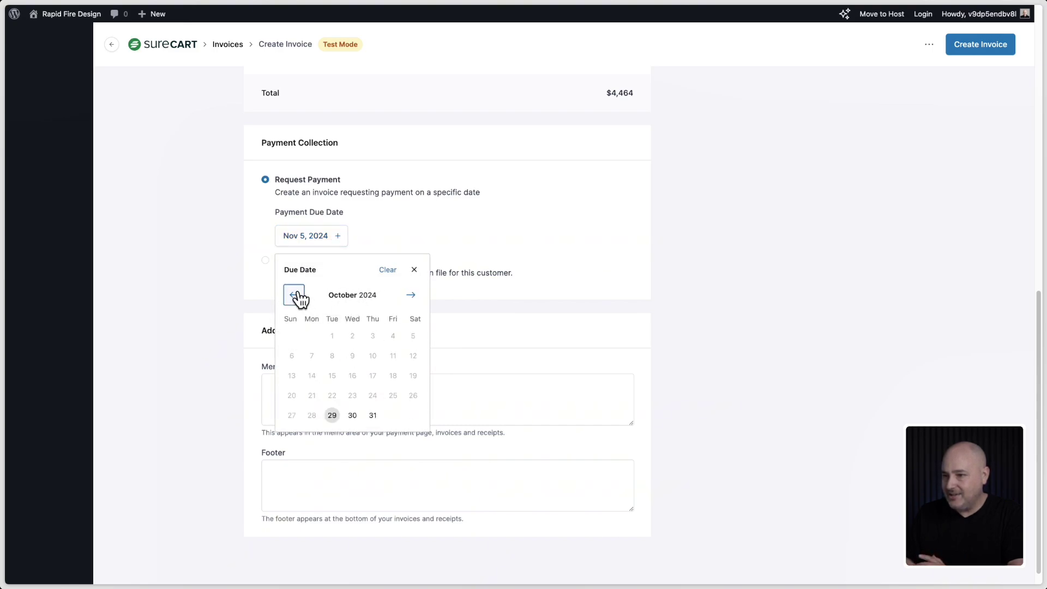
left_click(336, 417)
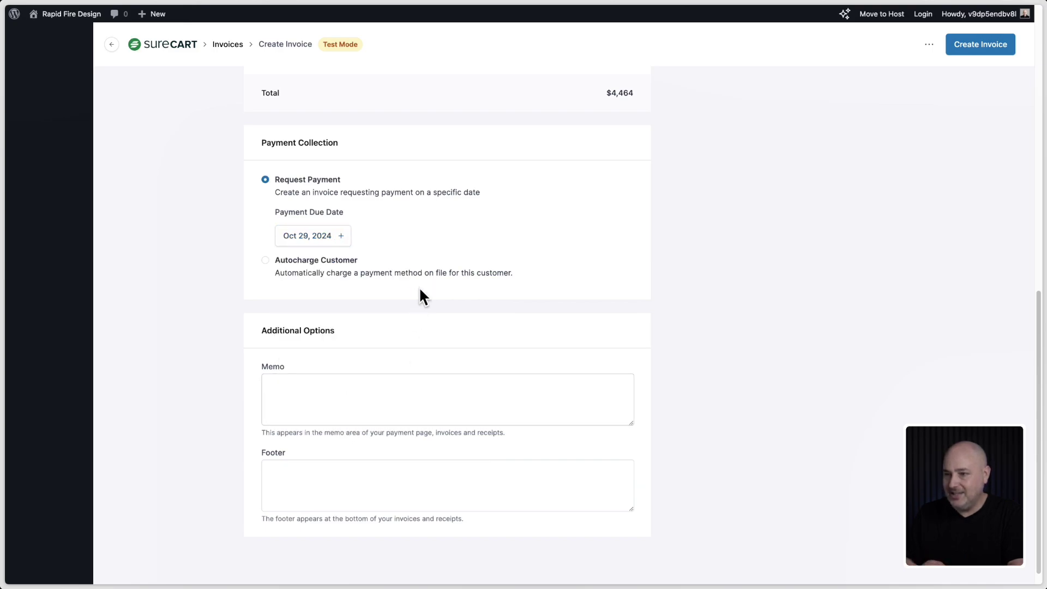
Step: Focus the invoice memo field and scroll through the invoice
scroll(237, 291, "down", 1)
left_click(335, 380)
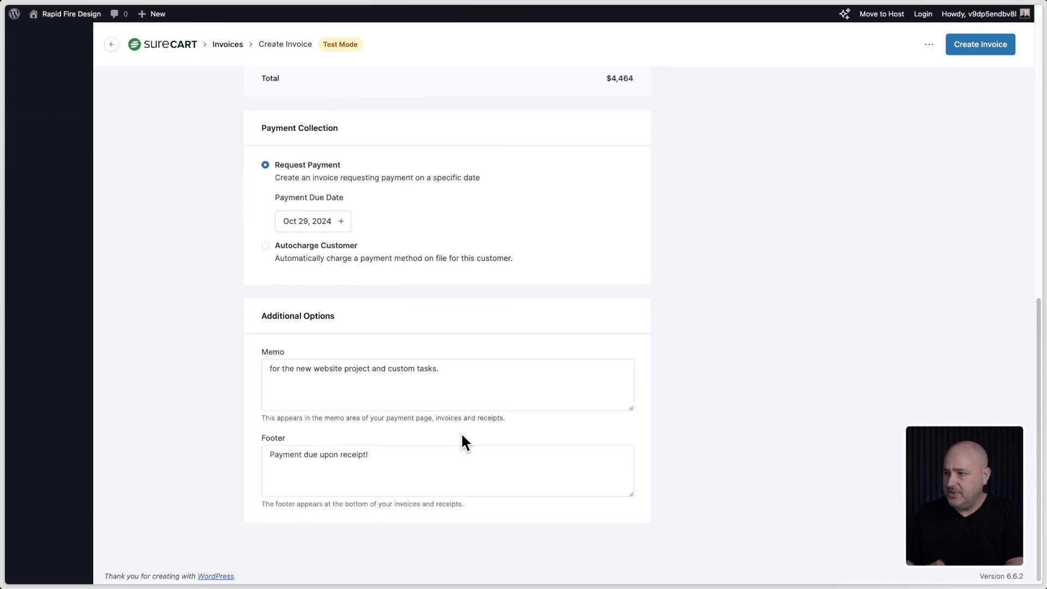
scroll(460, 434, "up", 15)
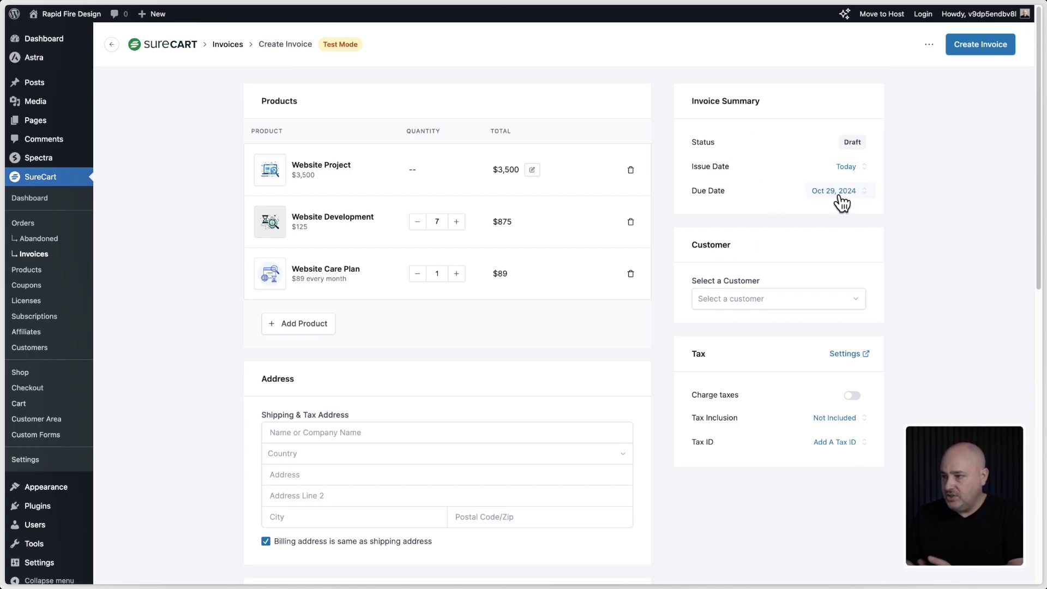
scroll(814, 210, "down", 2)
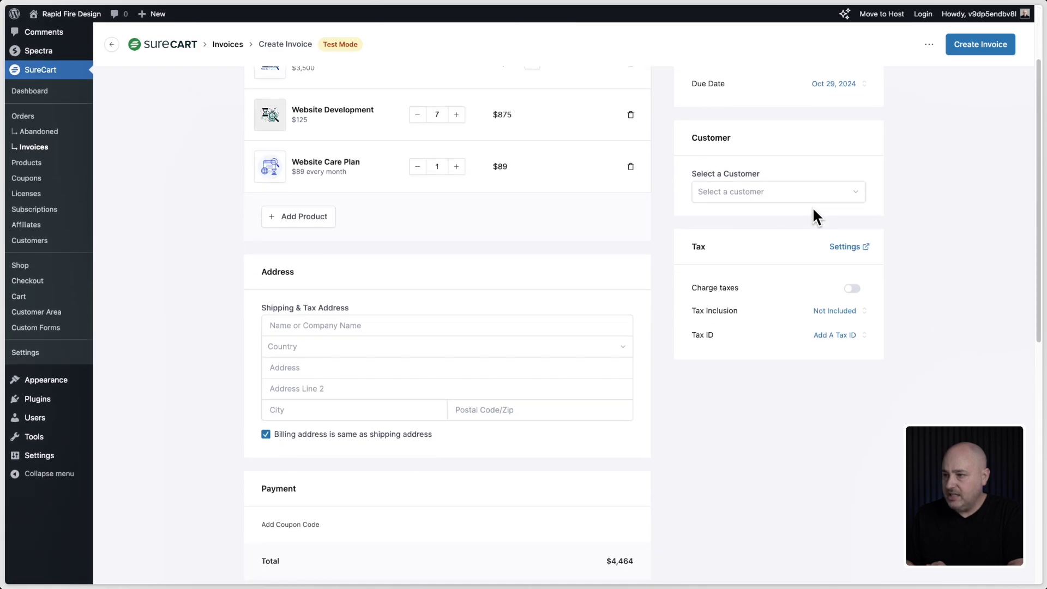
Step: From Select a Customer, create a new customer with first name, last name and e-mail
left_click(774, 198)
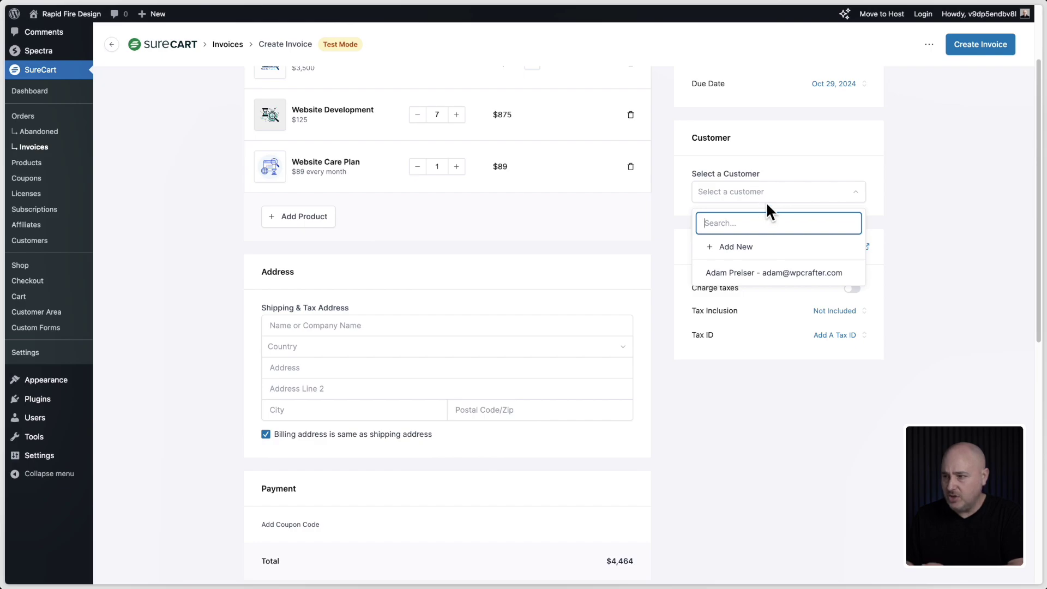
left_click(743, 248)
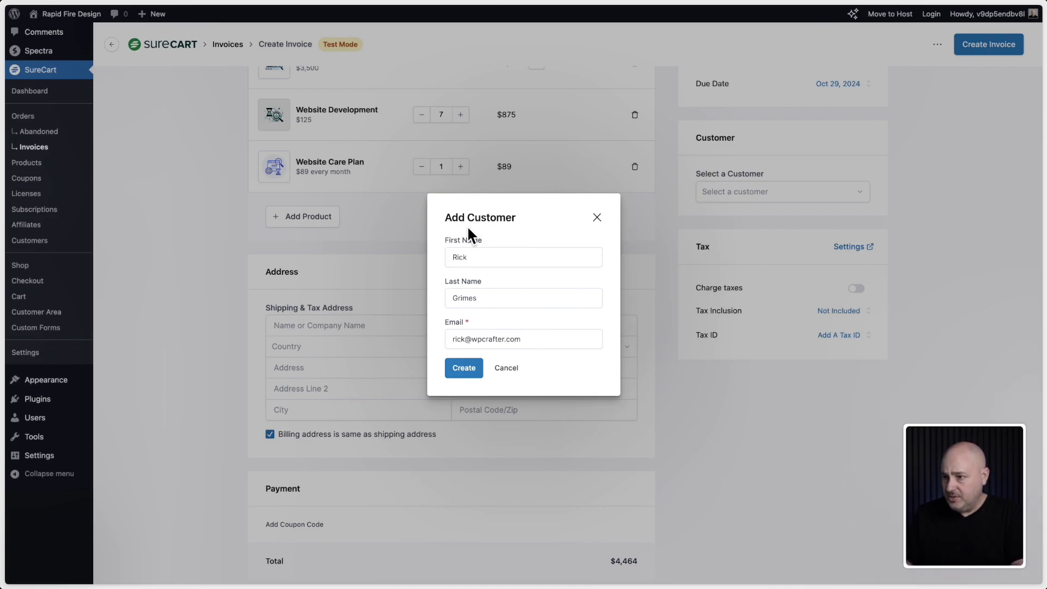
left_click(462, 367)
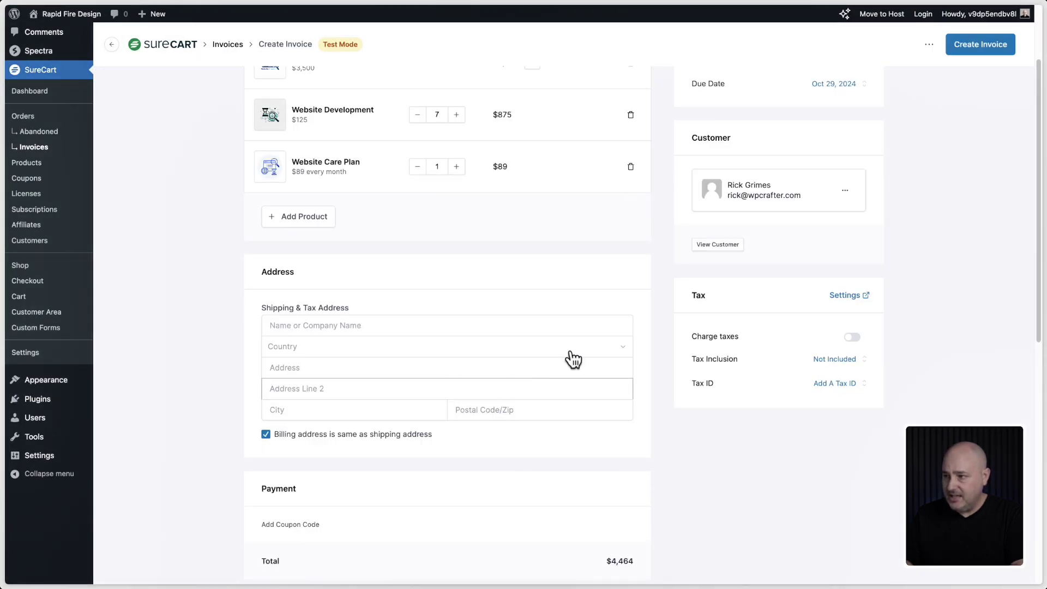
Step: Scroll up and down the invoice to review the Address panel
scroll(752, 246, "up", 1)
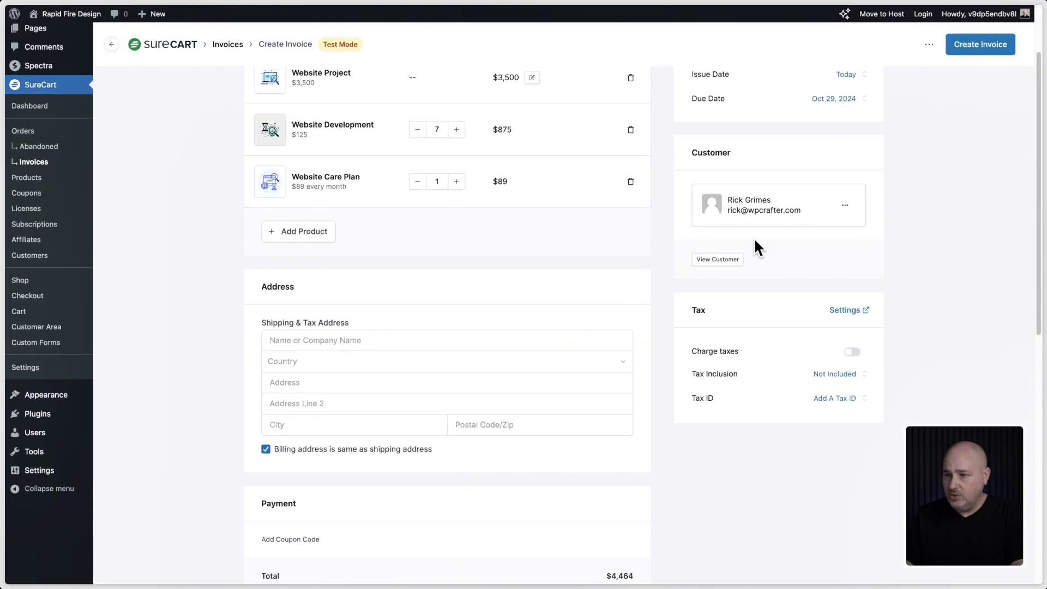
scroll(447, 271, "down", 4)
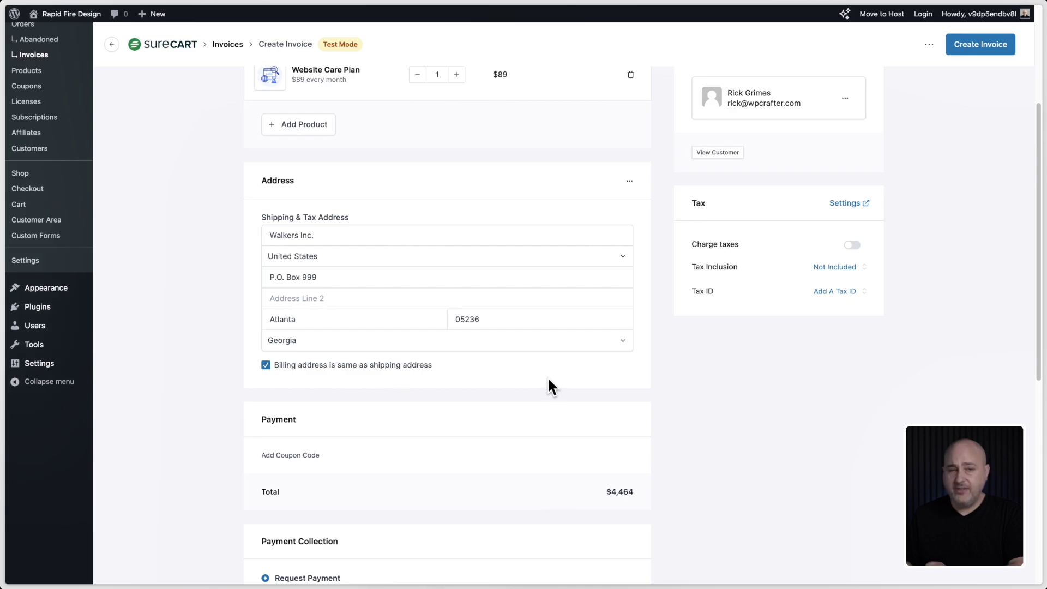
scroll(695, 376, "up", 5)
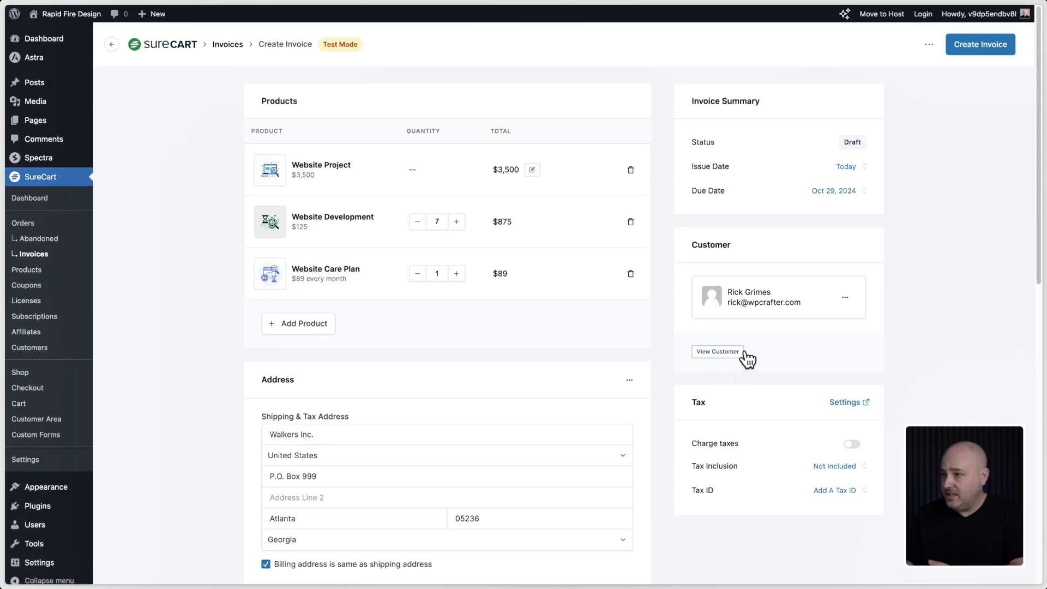
scroll(733, 322, "down", 3)
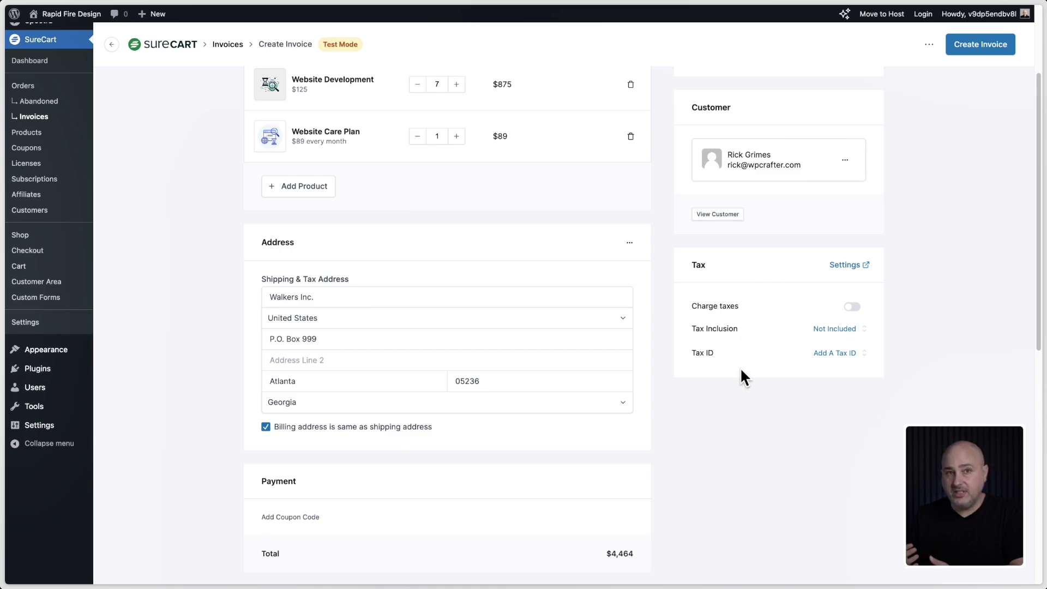
scroll(747, 360, "up", 1)
scroll(756, 357, "up", 3)
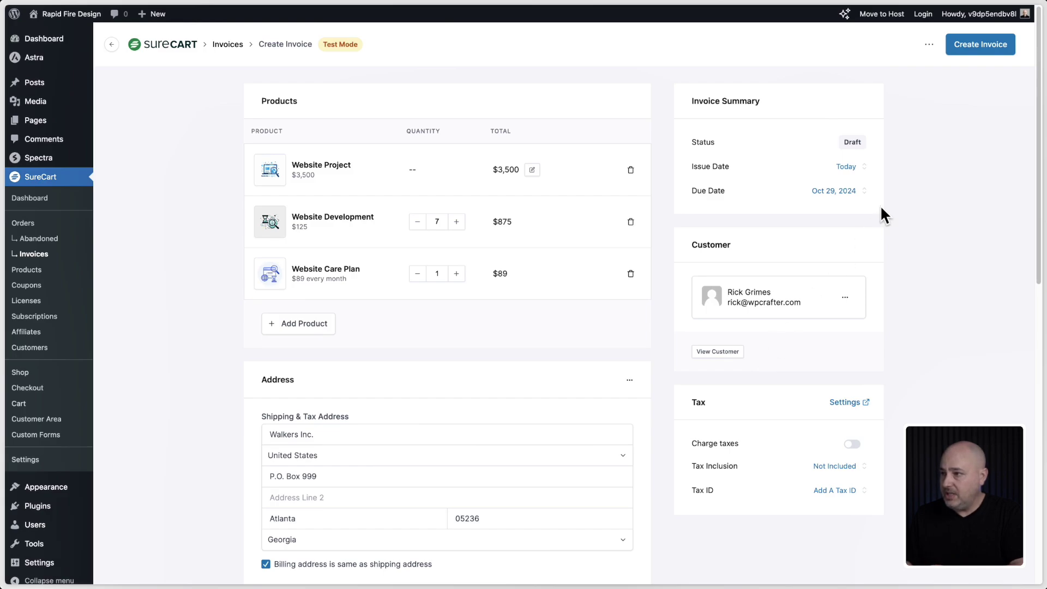
Step: Create invoice #TEST-1101 with 'Send an email to the customer' switched on
left_click(978, 48)
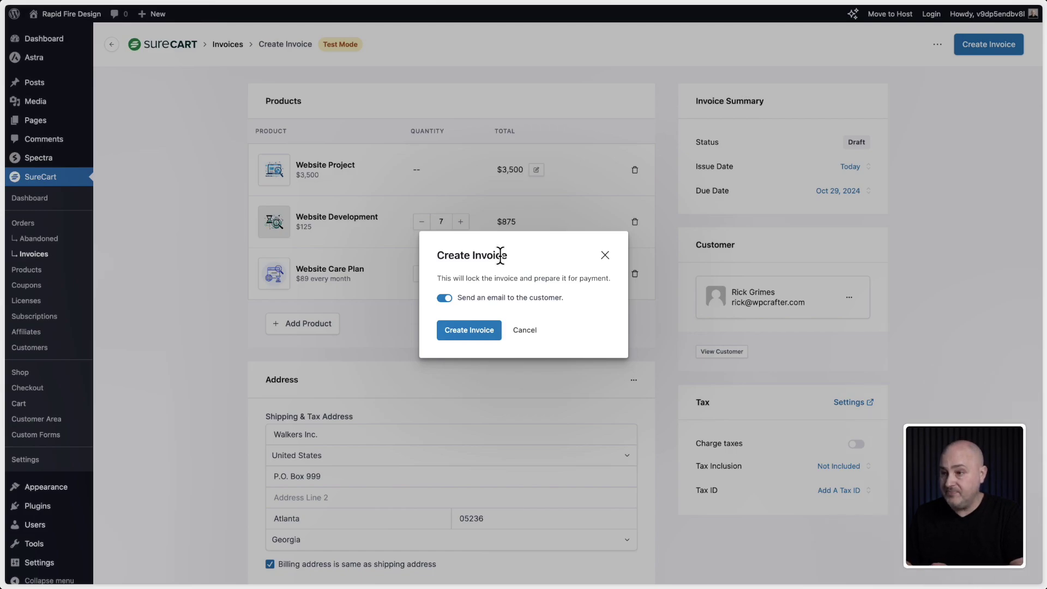
left_click(450, 301)
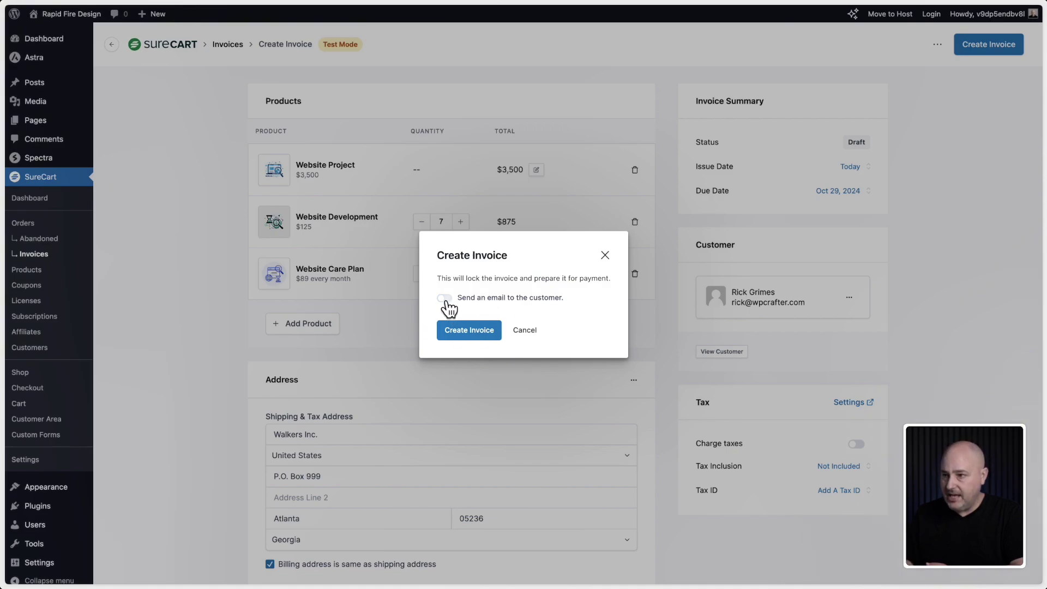
left_click(446, 300)
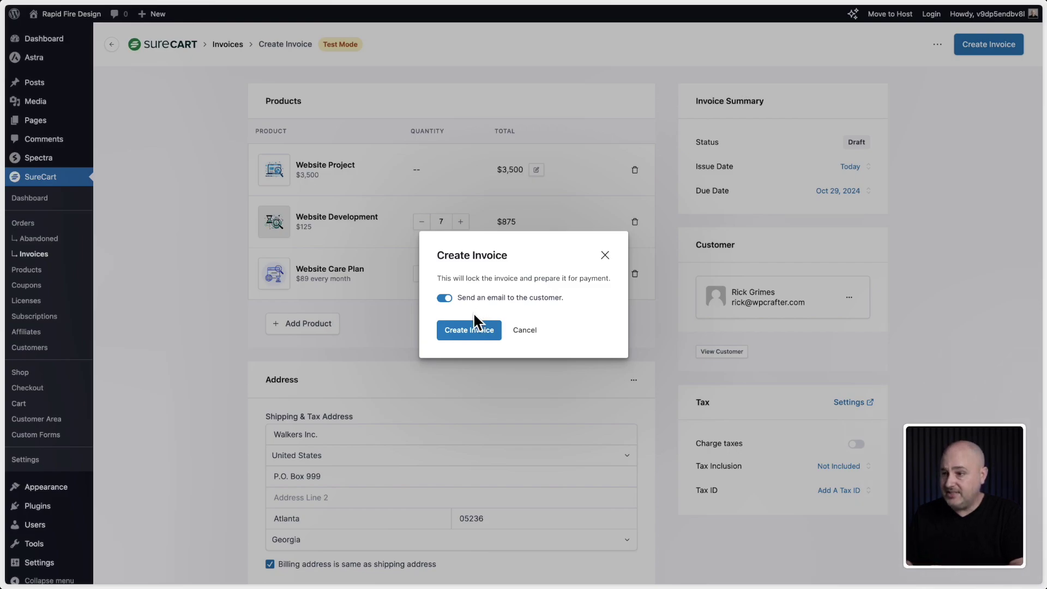
left_click(465, 331)
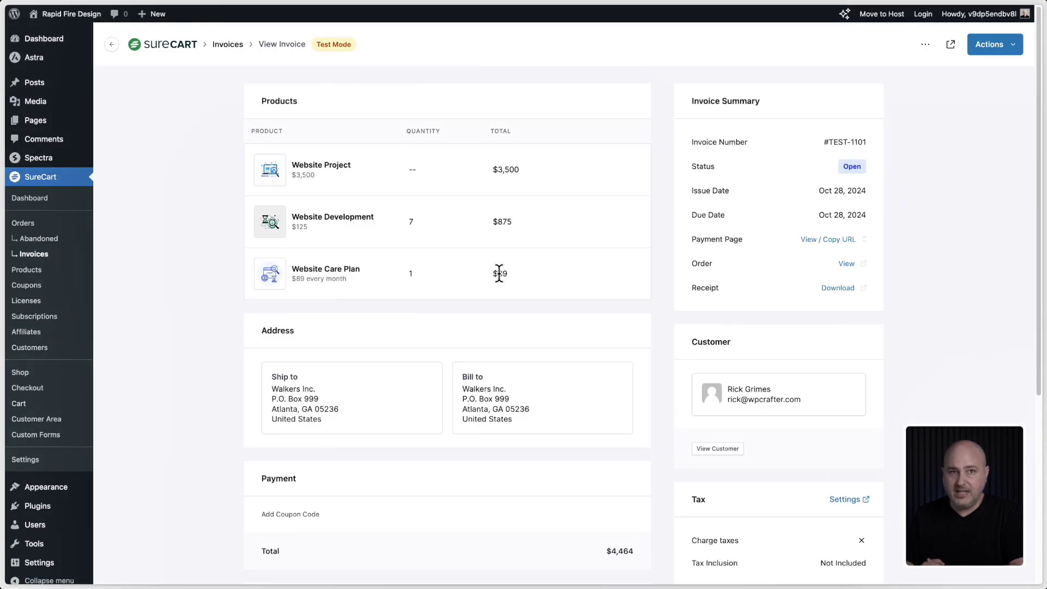
scroll(749, 172, "down", 1)
scroll(753, 168, "down", 3)
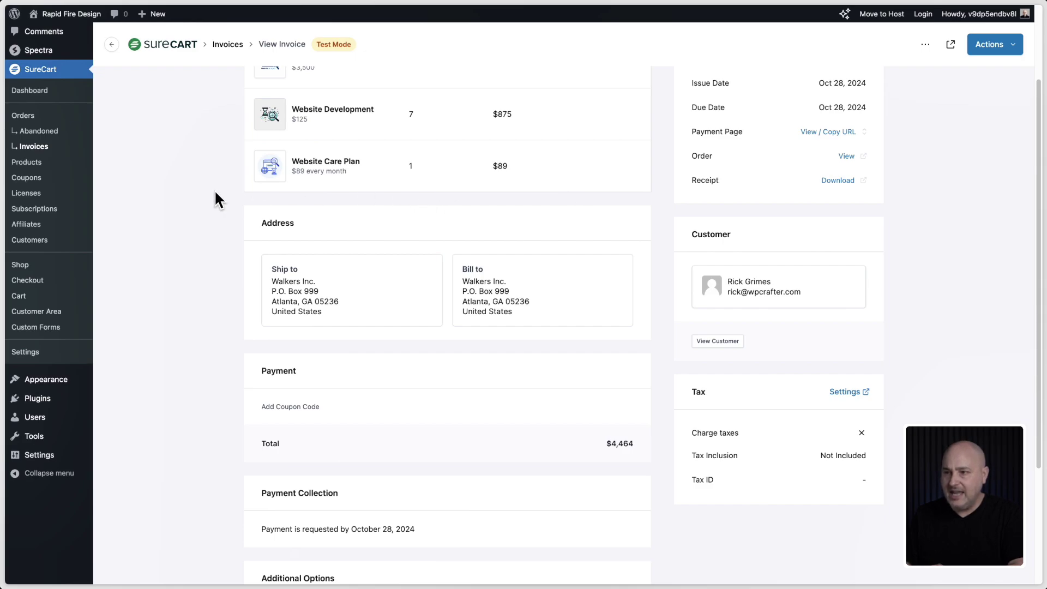
scroll(215, 193, "up", 2)
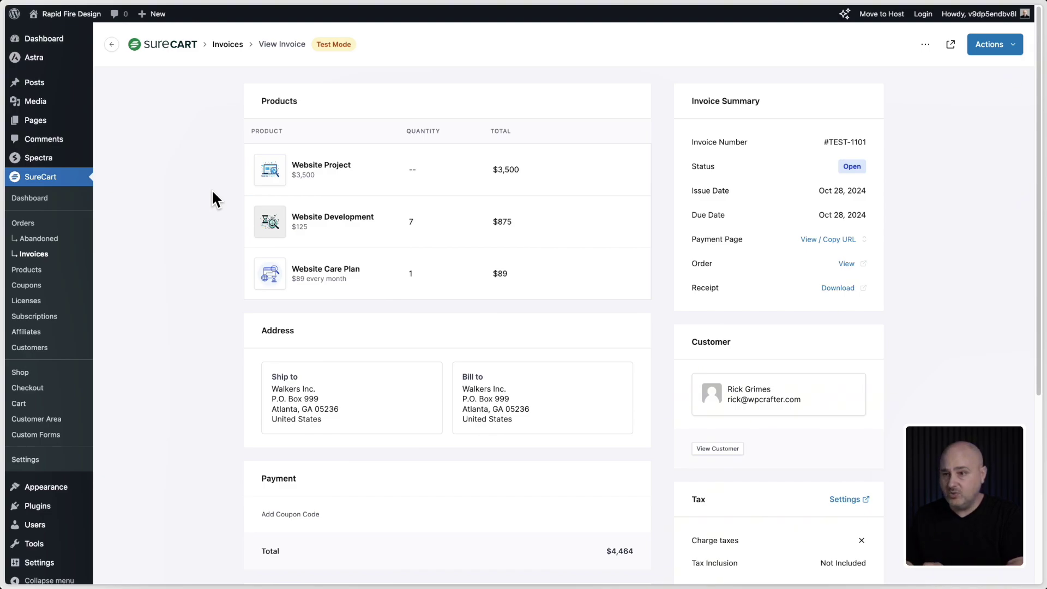
Step: Open the SEO Audit Special Offer bump from Products > Order Bumps
left_click(41, 271)
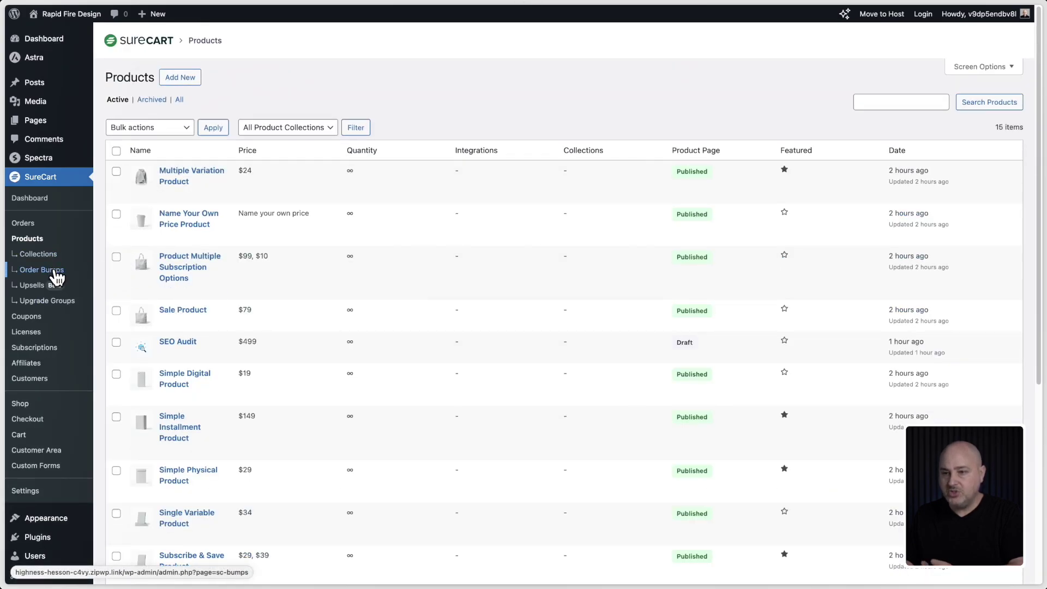
left_click(54, 270)
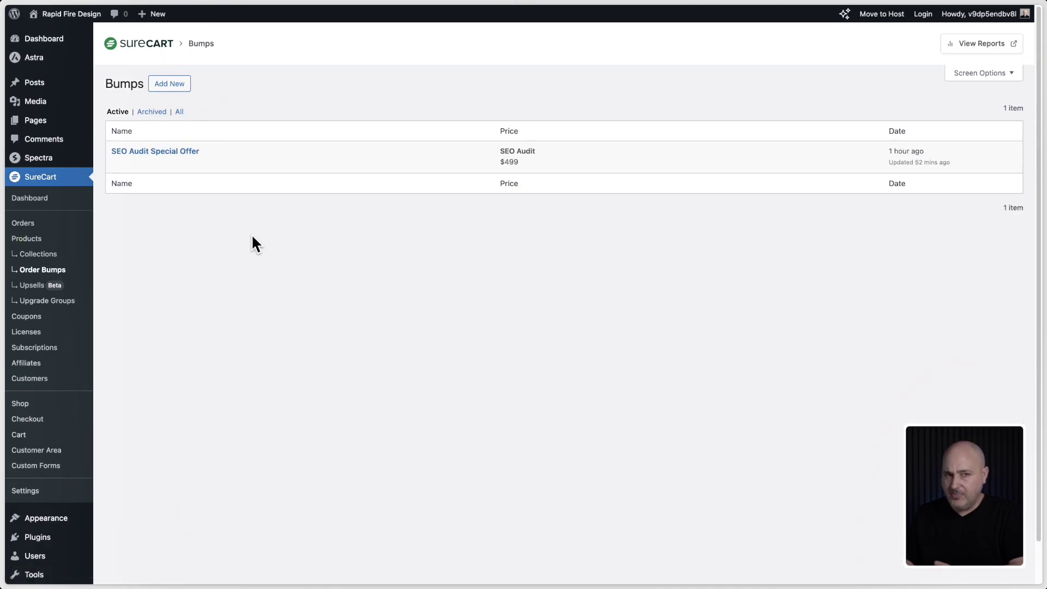
left_click(180, 153)
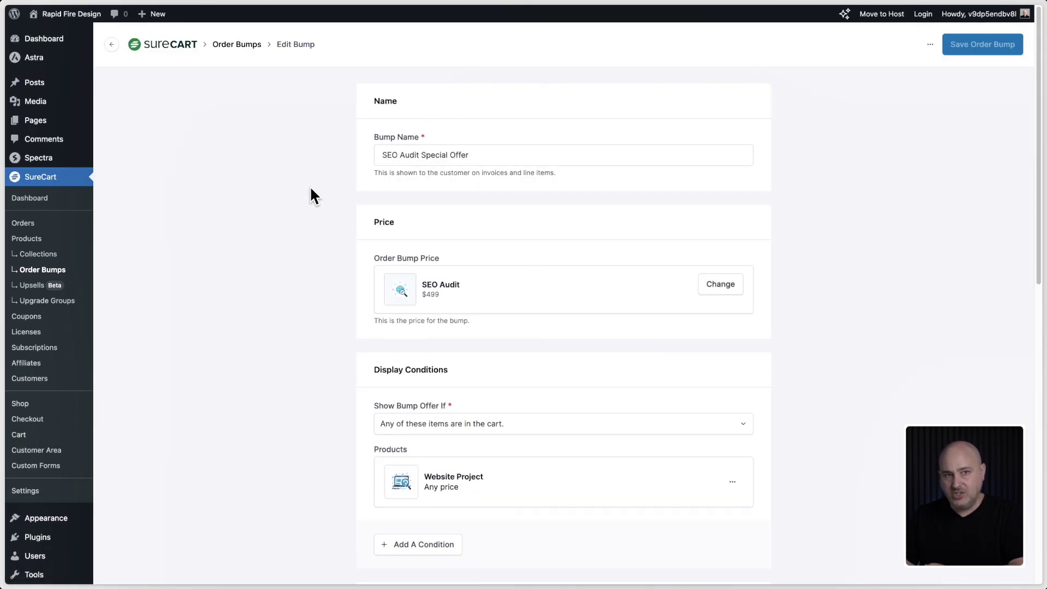
scroll(313, 186, "down", 3)
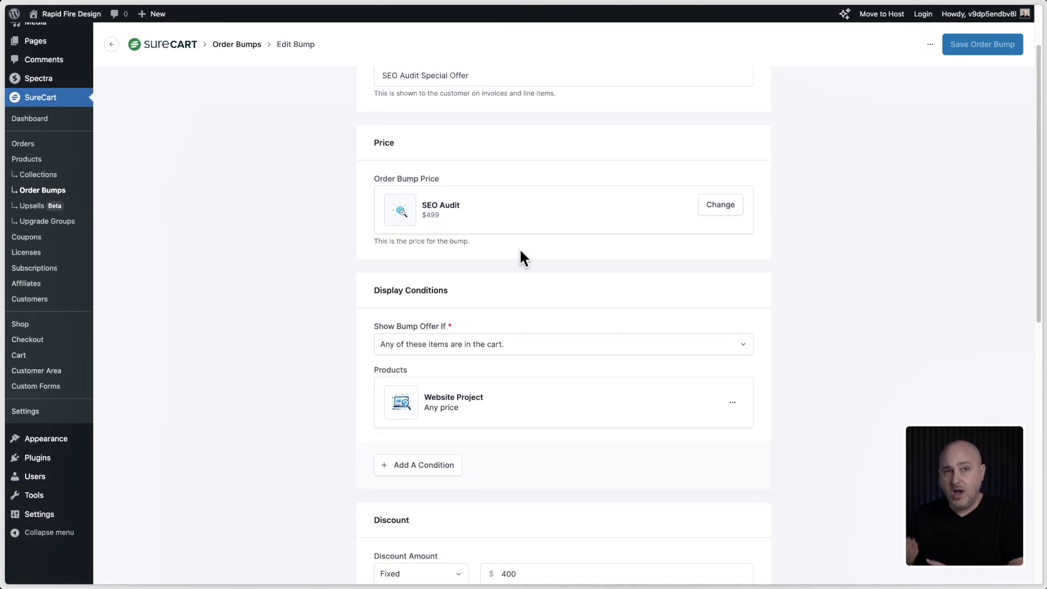
scroll(491, 283, "down", 2)
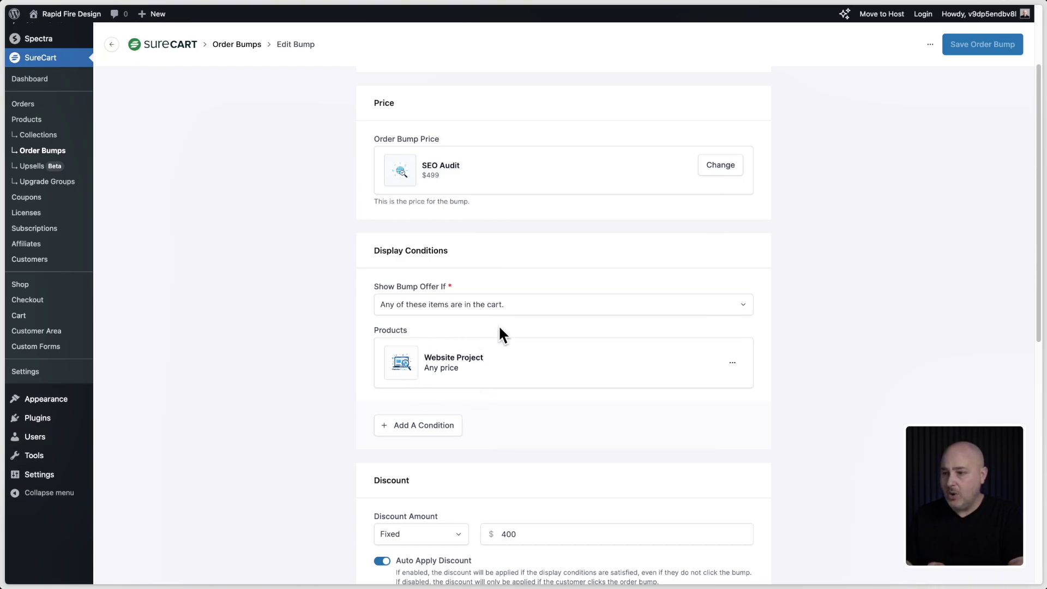
scroll(484, 364, "down", 1)
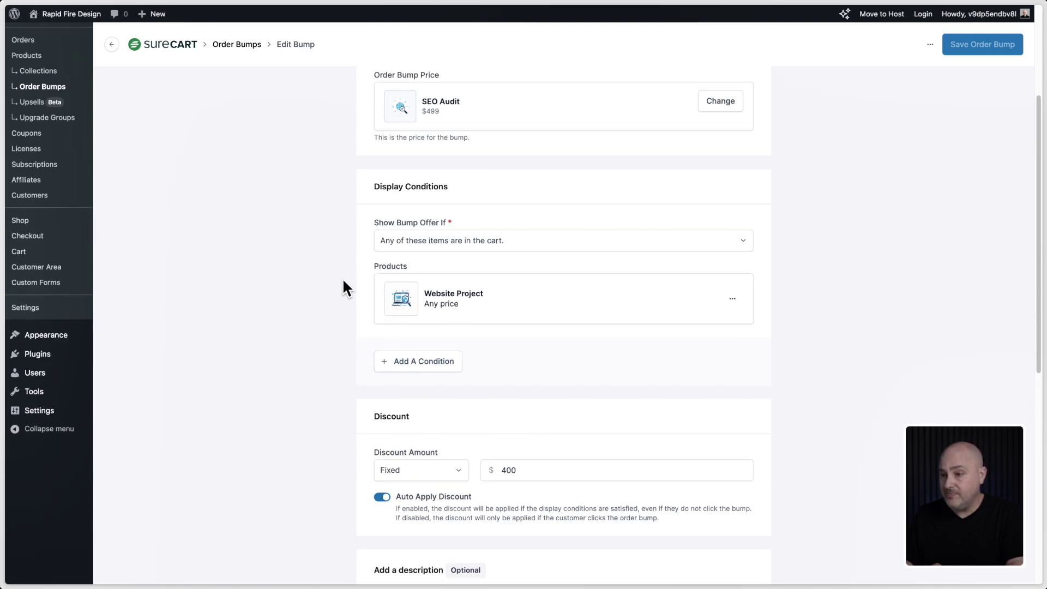
Step: Review its Website Project condition, $400 discount and Get More Website Traffic call to action
left_click(417, 367)
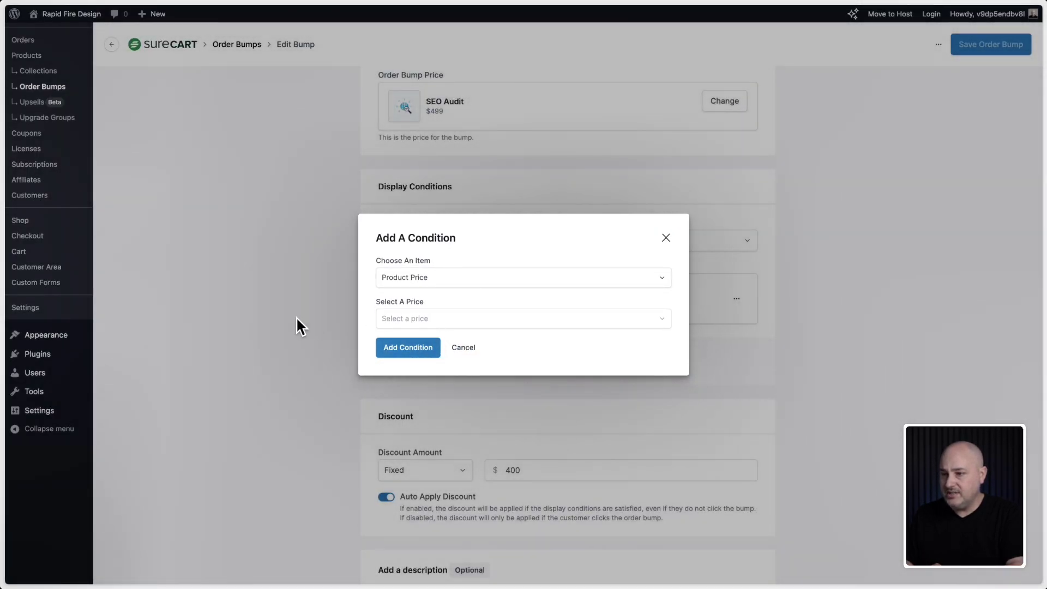
left_click(420, 354)
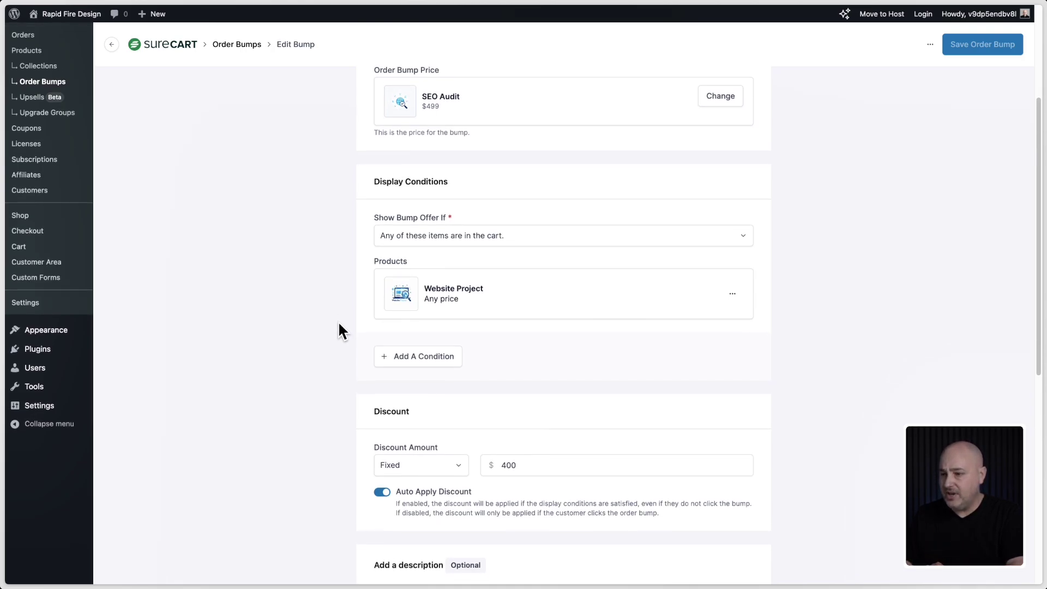
scroll(338, 320, "down", 5)
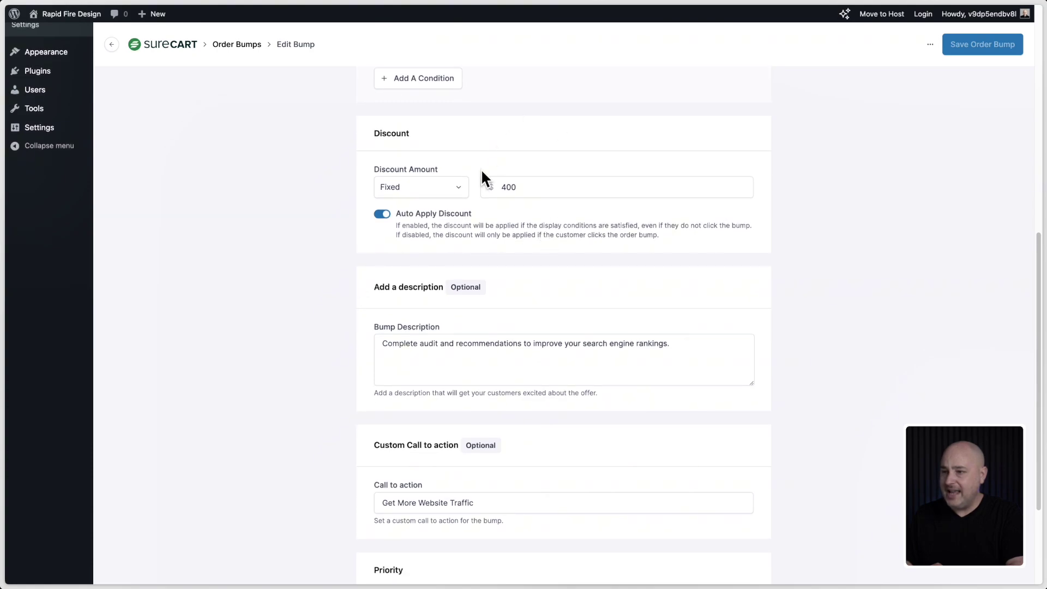
scroll(338, 243, "down", 1)
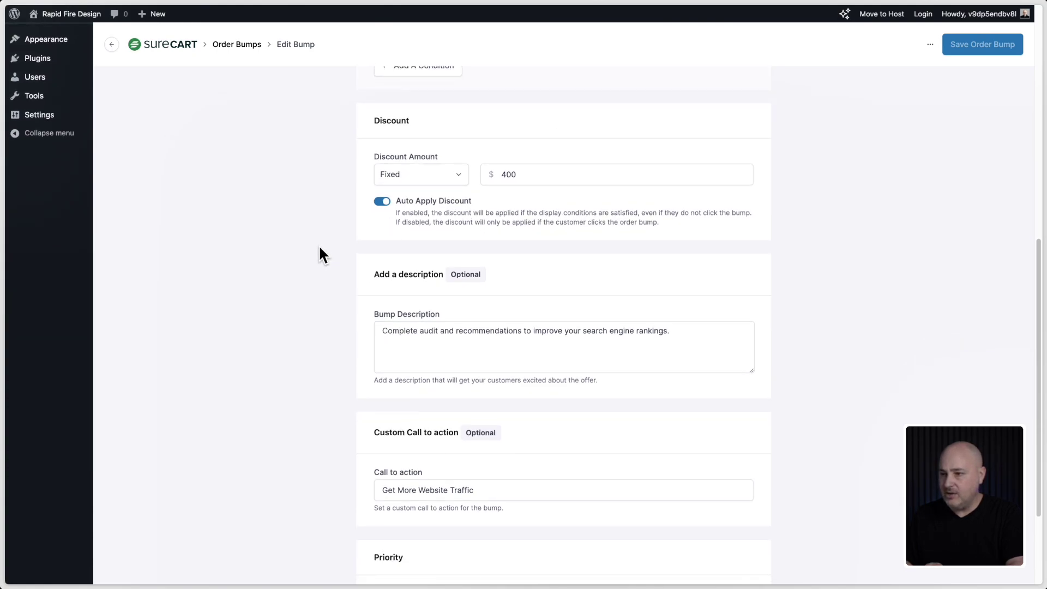
scroll(347, 240, "down", 3)
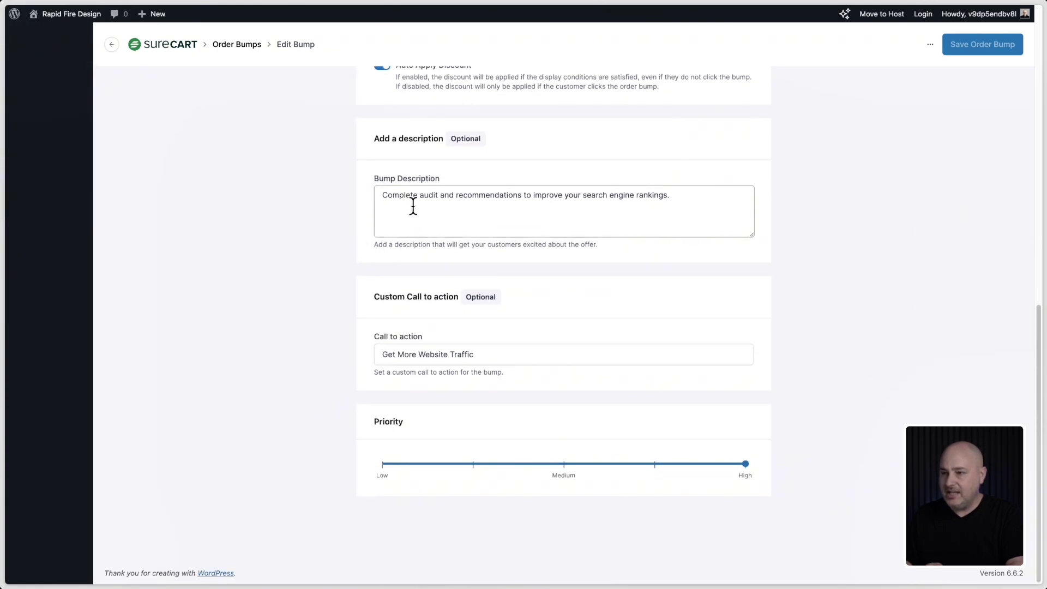
left_click_drag(383, 195, 383, 299)
left_click_drag(378, 352, 386, 387)
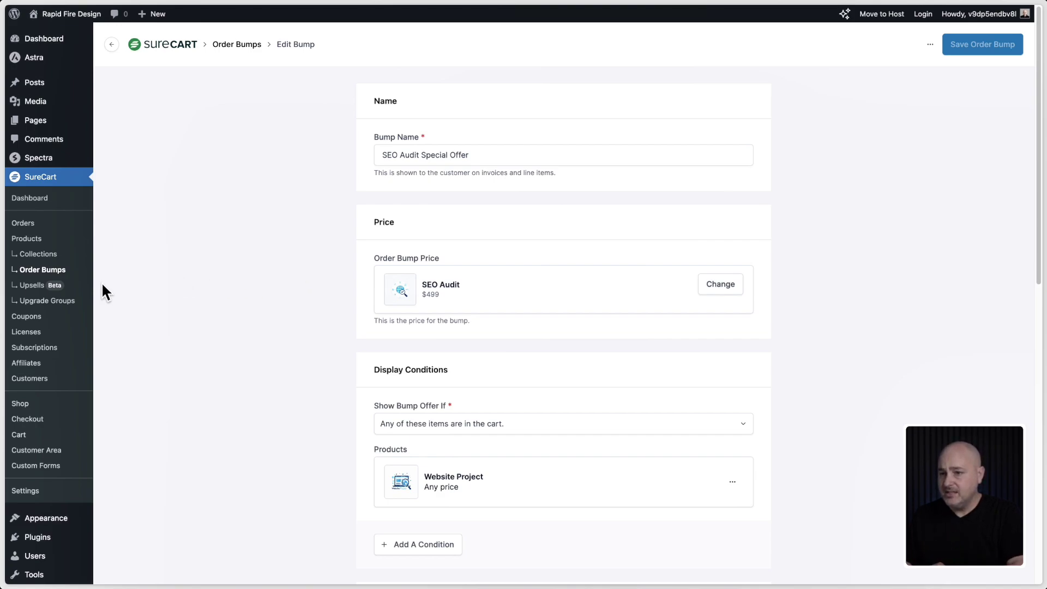
Step: On #TEST-1101's payment page, add the Get More Website Traffic upgrade, making $4,563
left_click(43, 224)
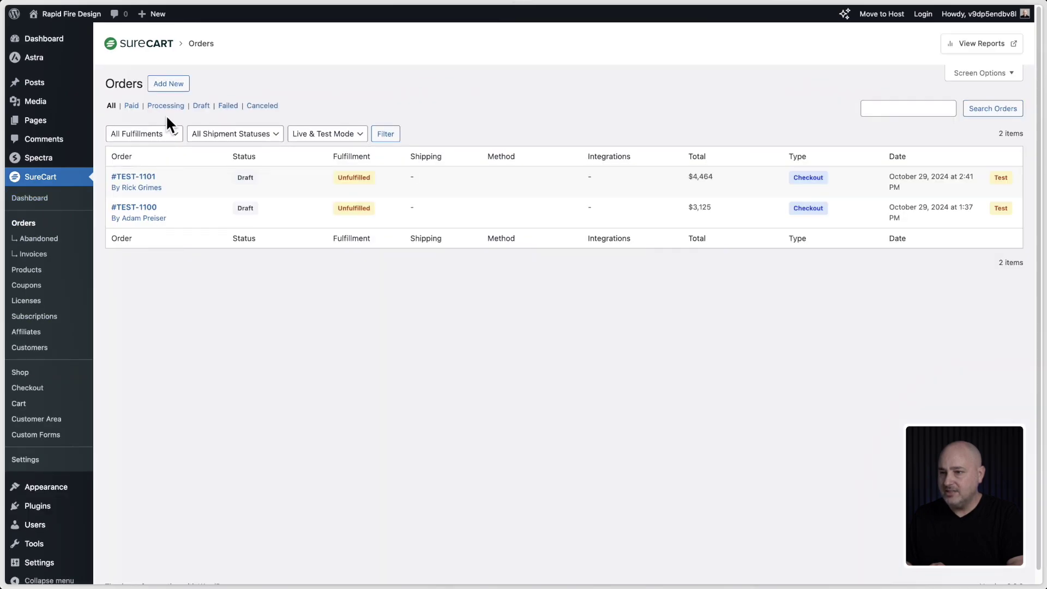
left_click(32, 253)
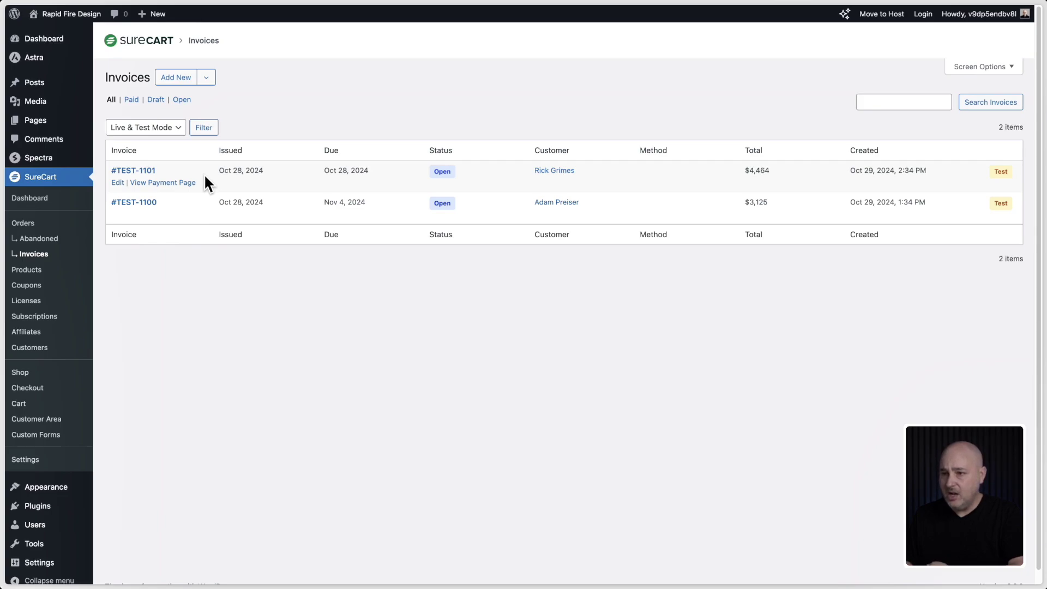
left_click(166, 183)
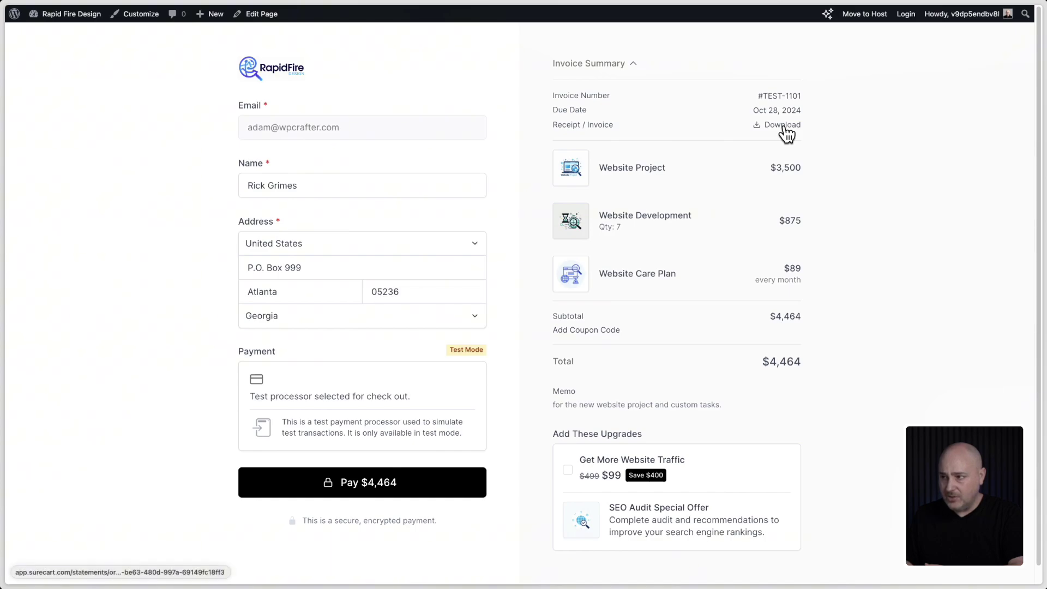
scroll(656, 241, "down", 1)
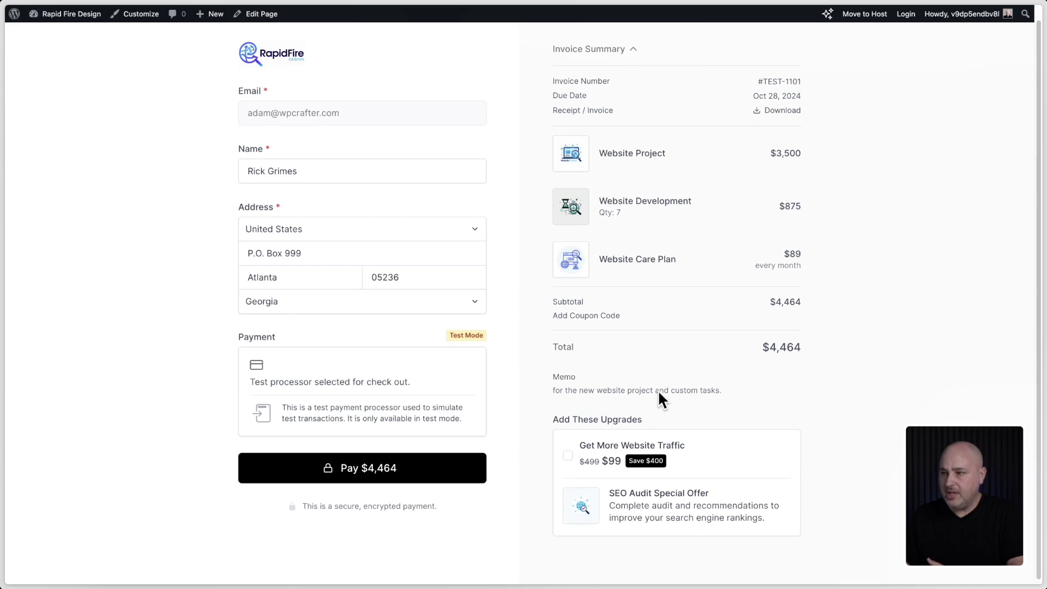
scroll(658, 389, "up", 1)
left_click(568, 471)
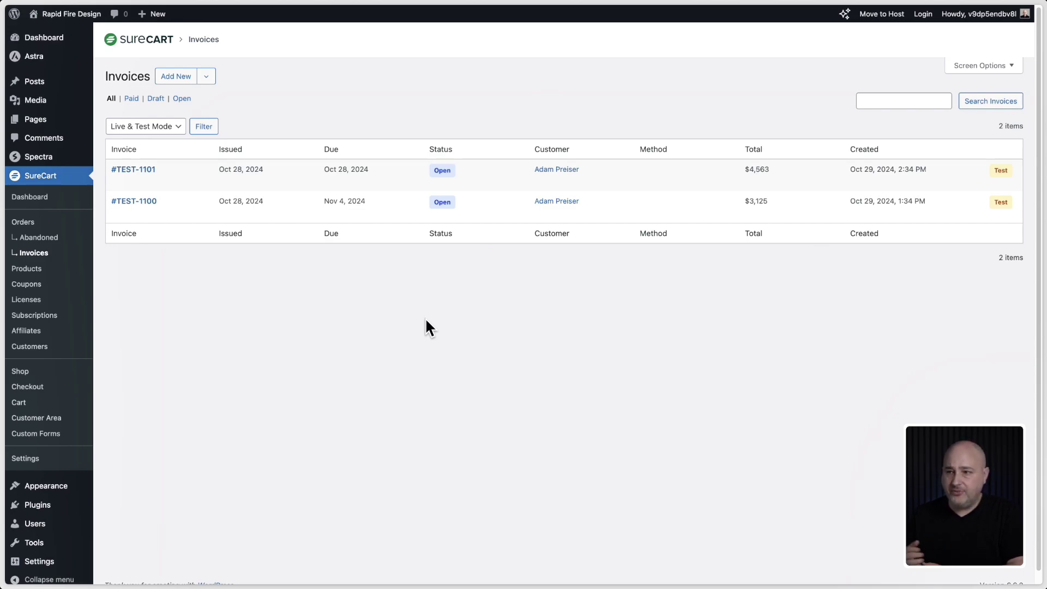
Step: Check the Invoices list: #TEST-1101 at $4,563 and #TEST-1100 at $3,125
mouse_move(243, 213)
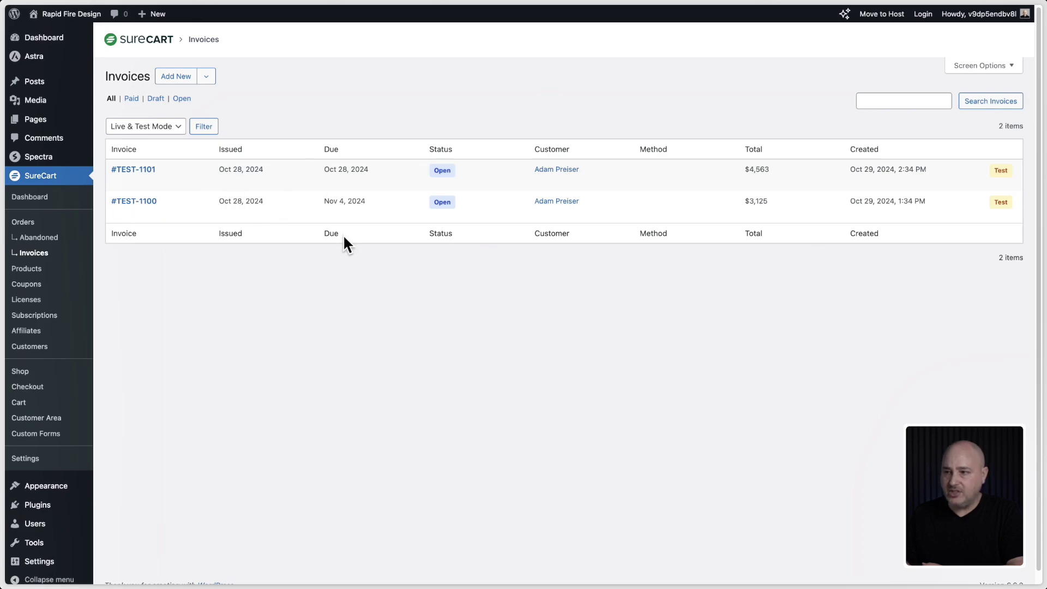